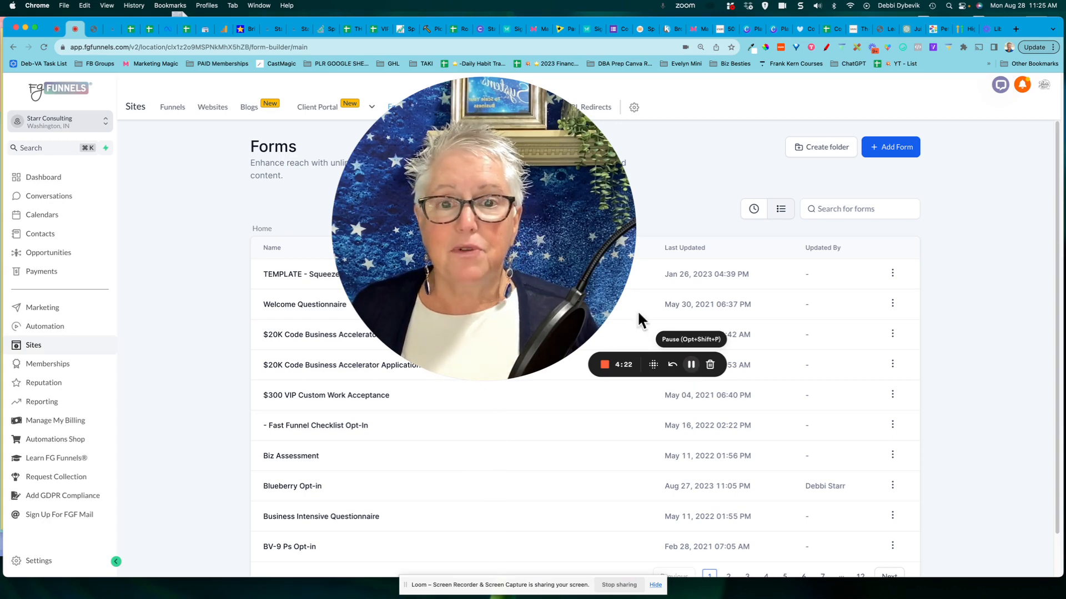
mouse_move(470, 367)
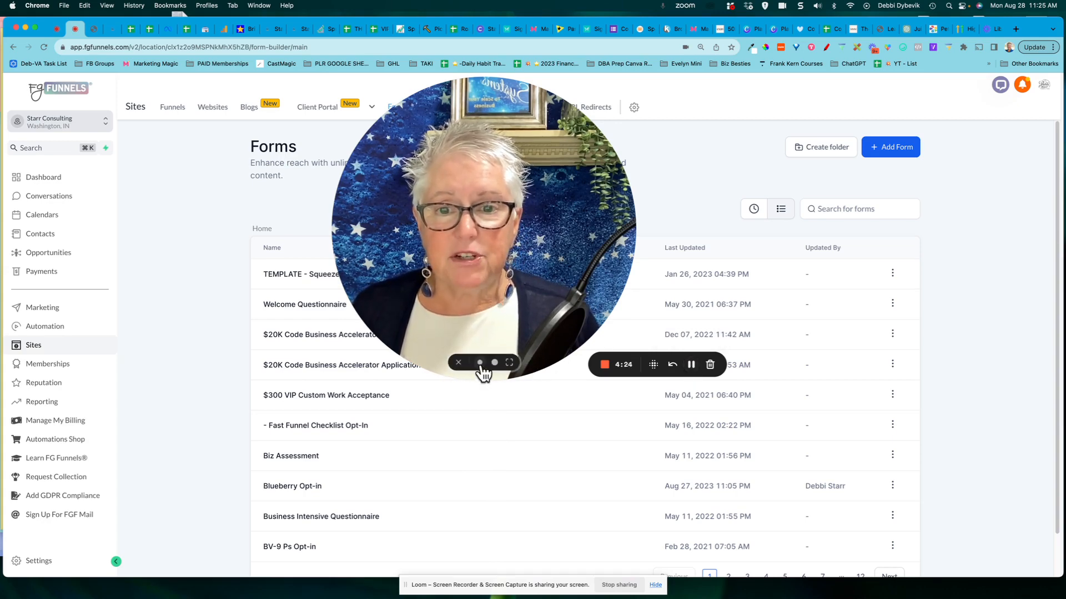
left_click(476, 364)
left_click_drag(437, 324, 90, 122)
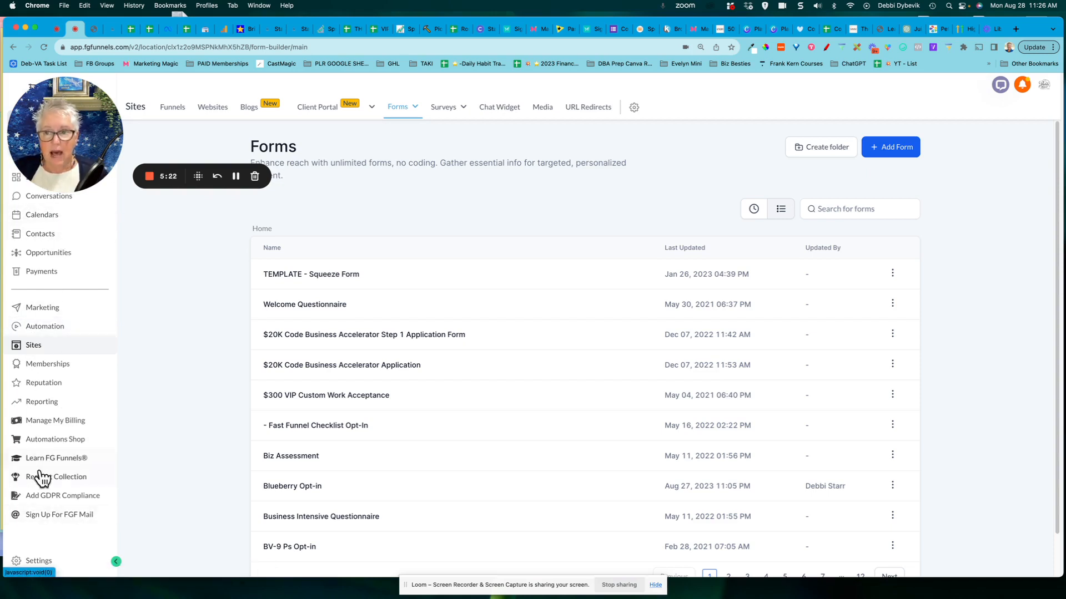
Open the list of funnels in the Sites area
mouse_move(333, 123)
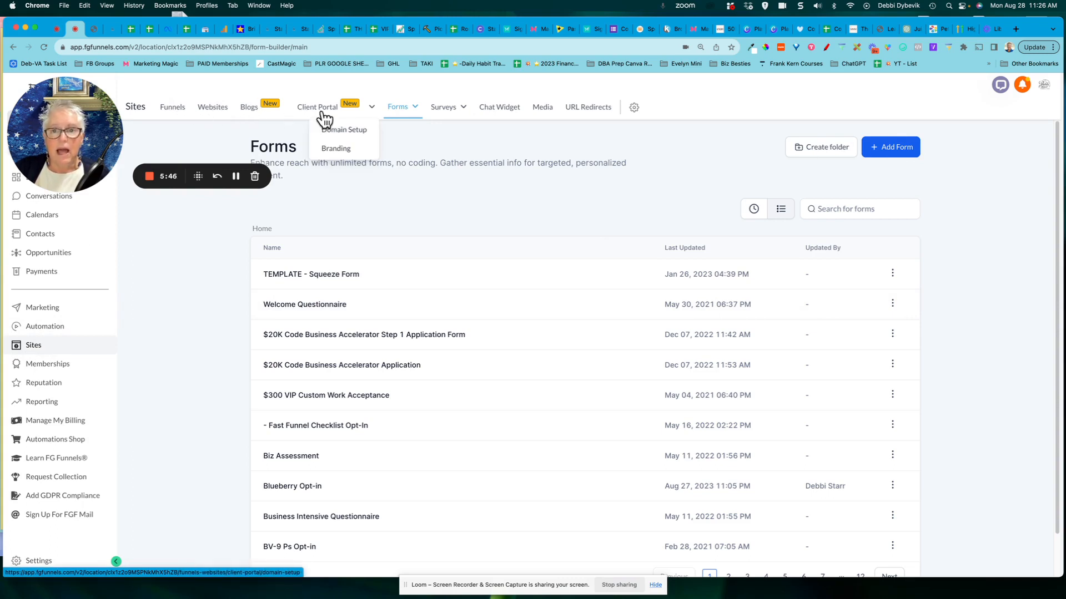
left_click(178, 114)
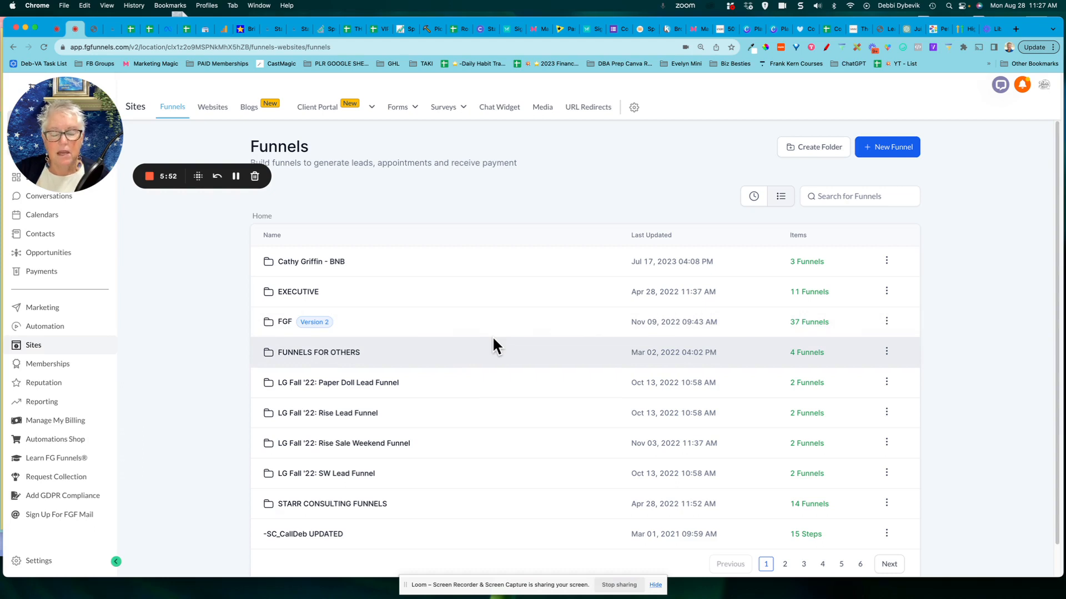
scroll(493, 339, "down", 1)
scroll(493, 339, "up", 1)
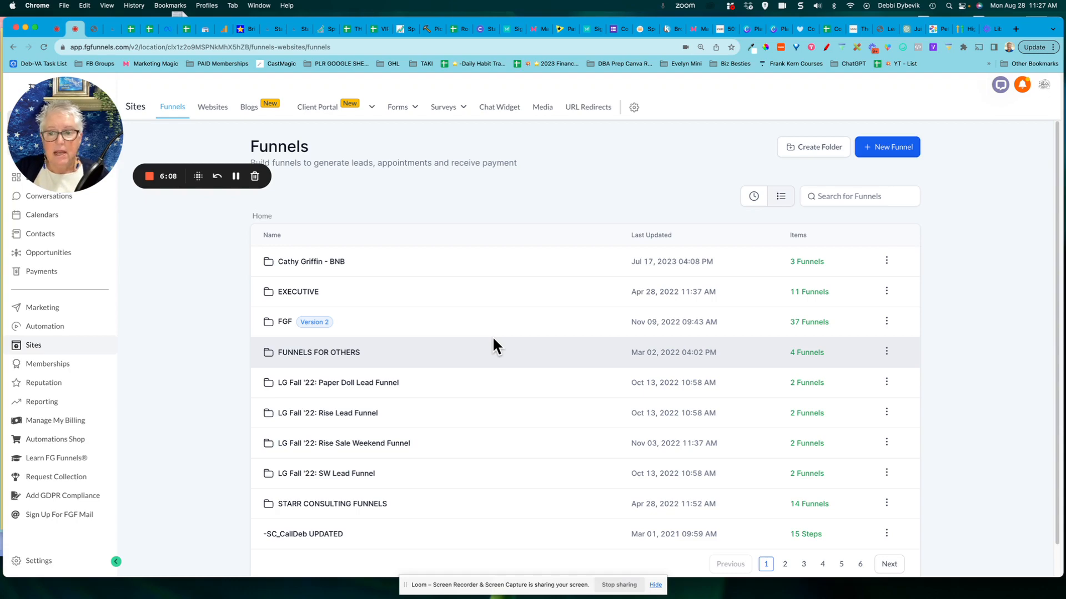
Create a new funnel from blank named "test funnel for newbies"
left_click(886, 149)
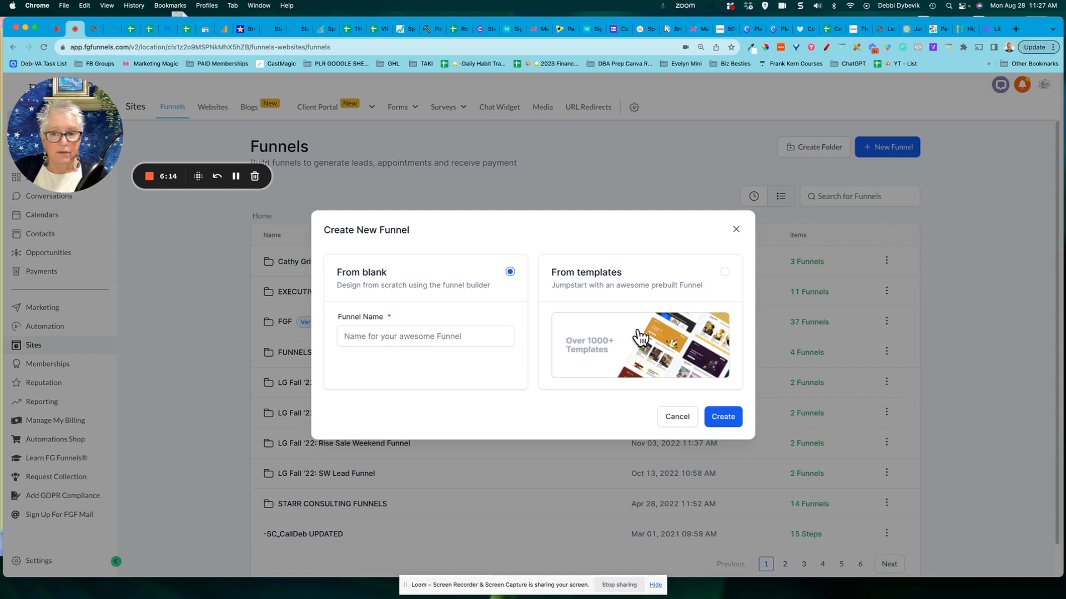
left_click(449, 336)
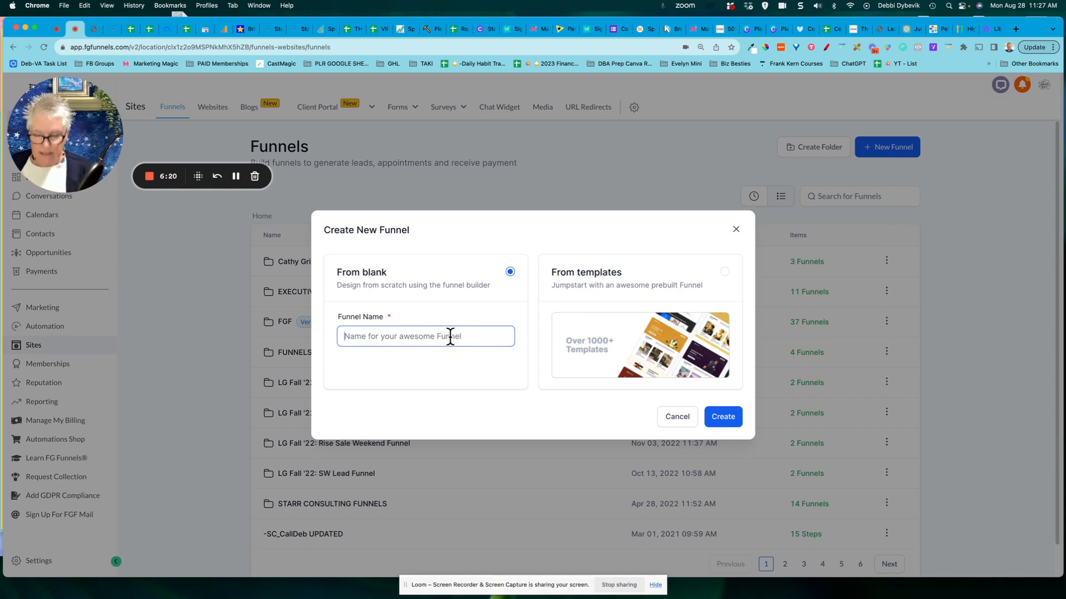
type("test funn")
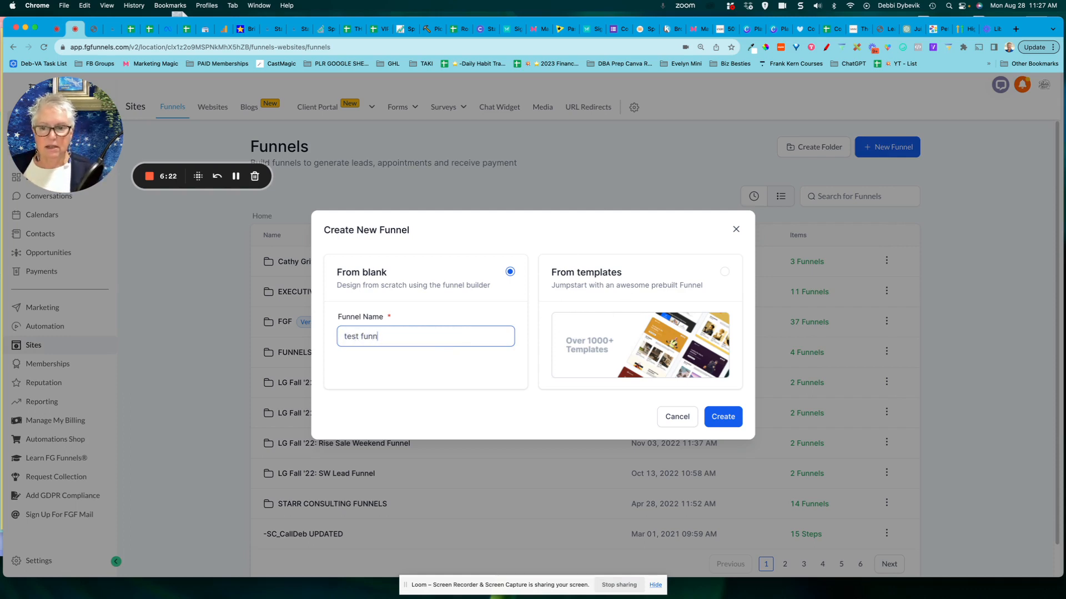
type("el for newbies")
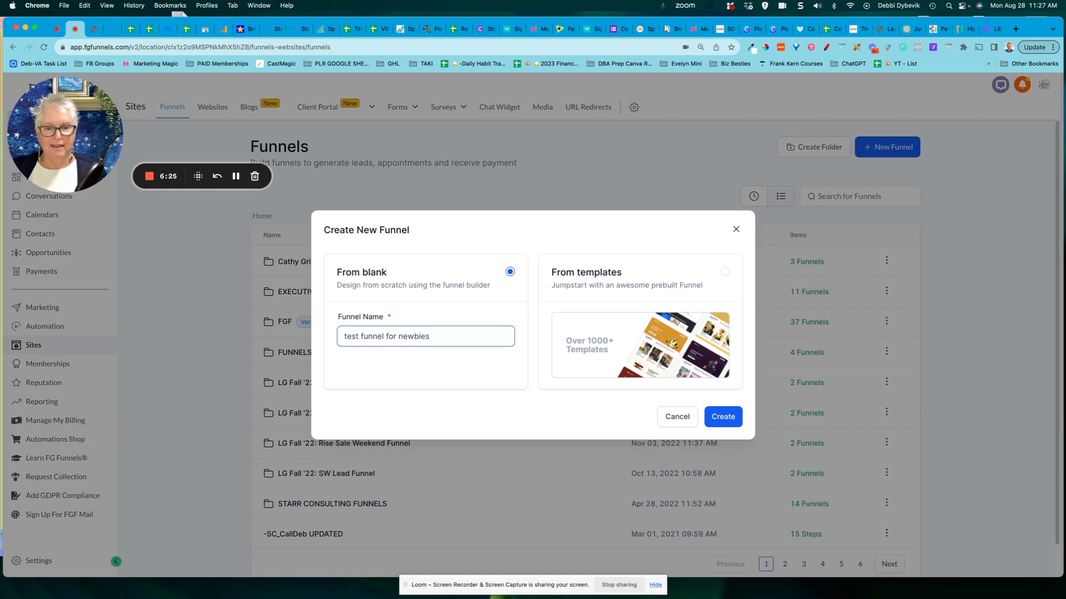
left_click(719, 417)
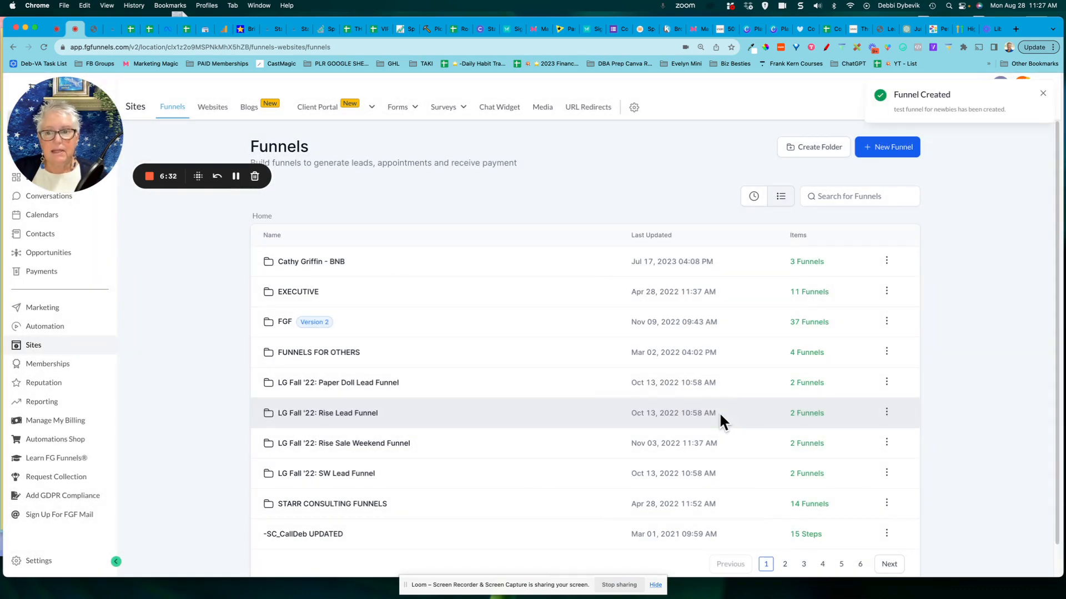
Open "test funnel for newbies" from the recent funnels and add a funnel step named "Freebie page" with the path /getghl
left_click(753, 198)
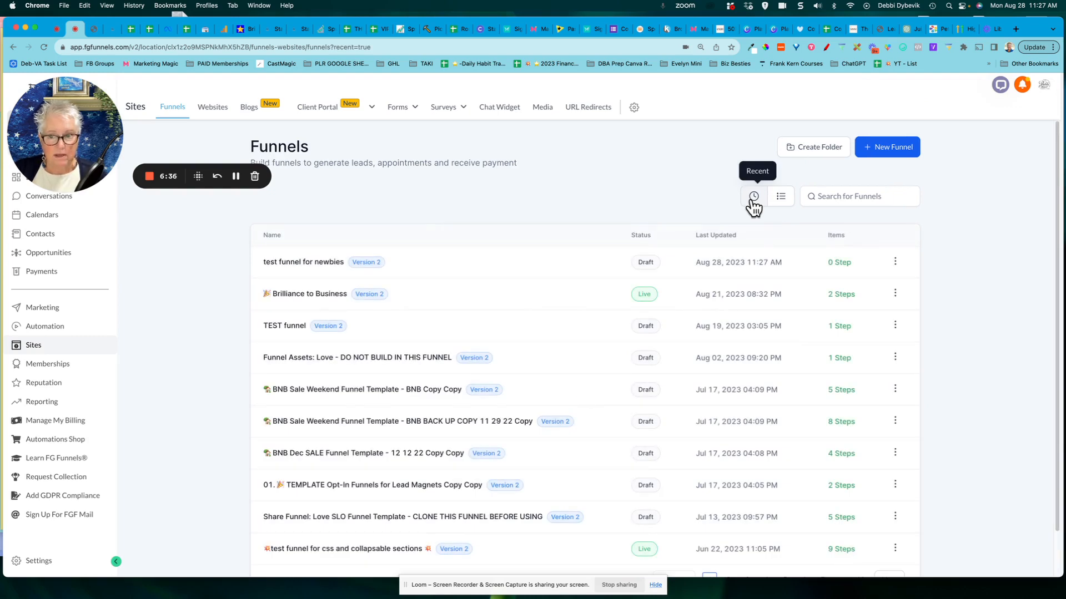
left_click(295, 263)
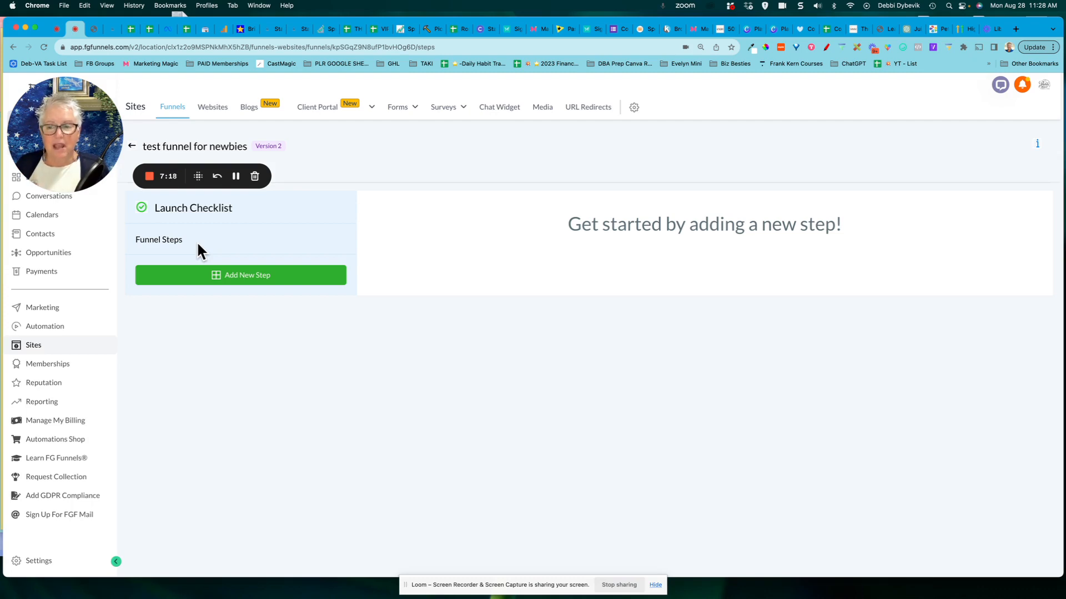
left_click(257, 277)
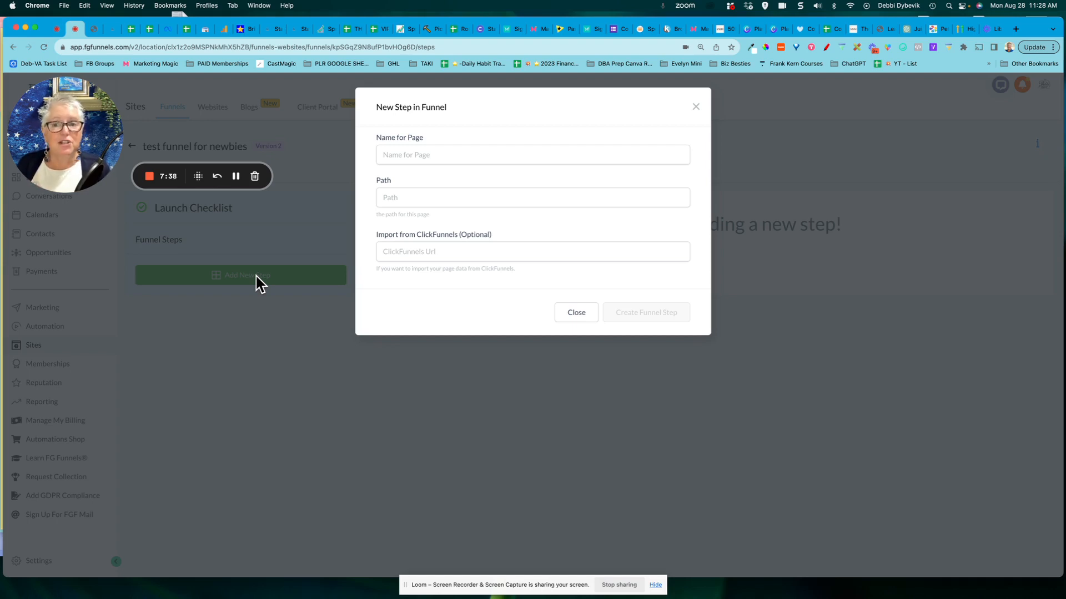
left_click(430, 154)
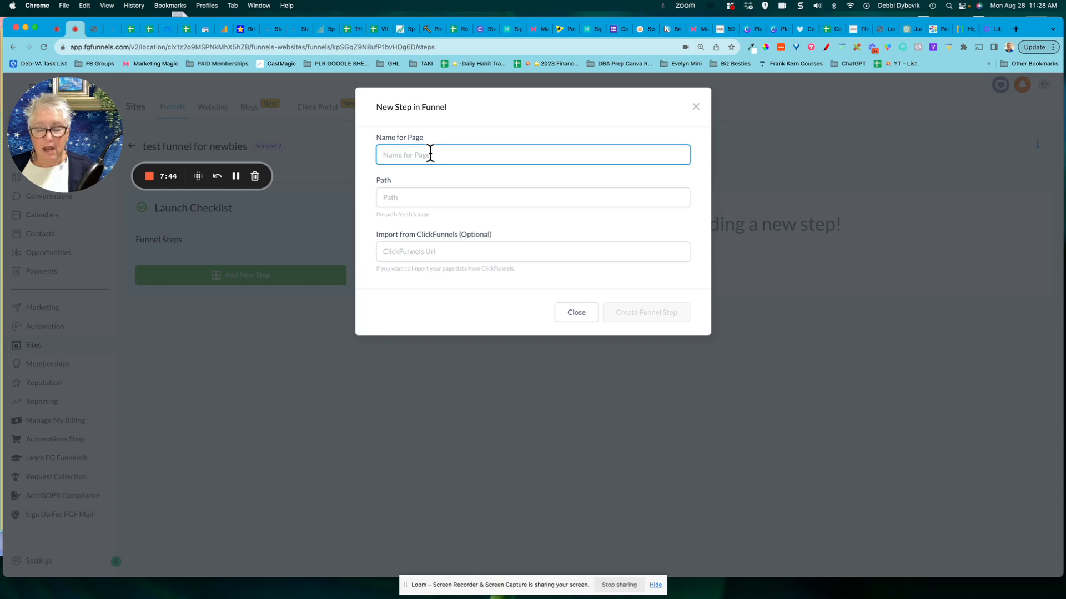
type("Freeb")
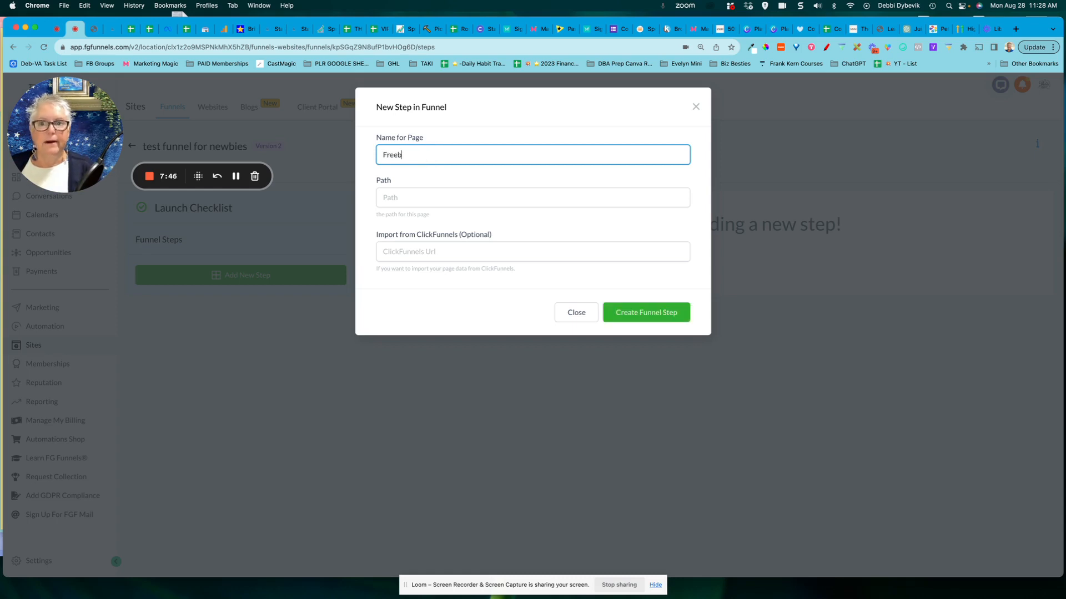
type("ie page")
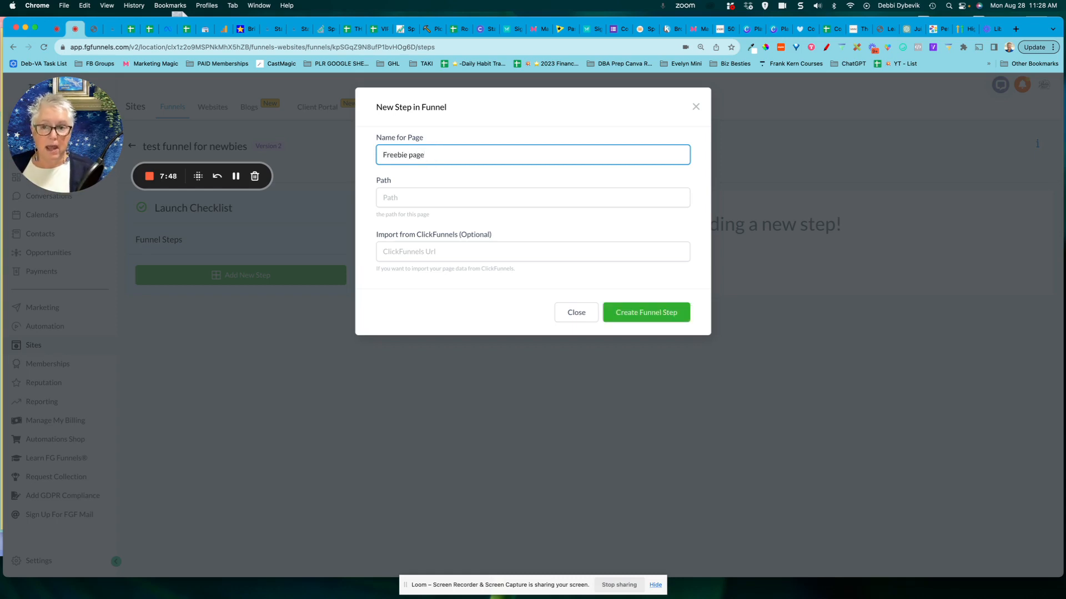
left_click(463, 196)
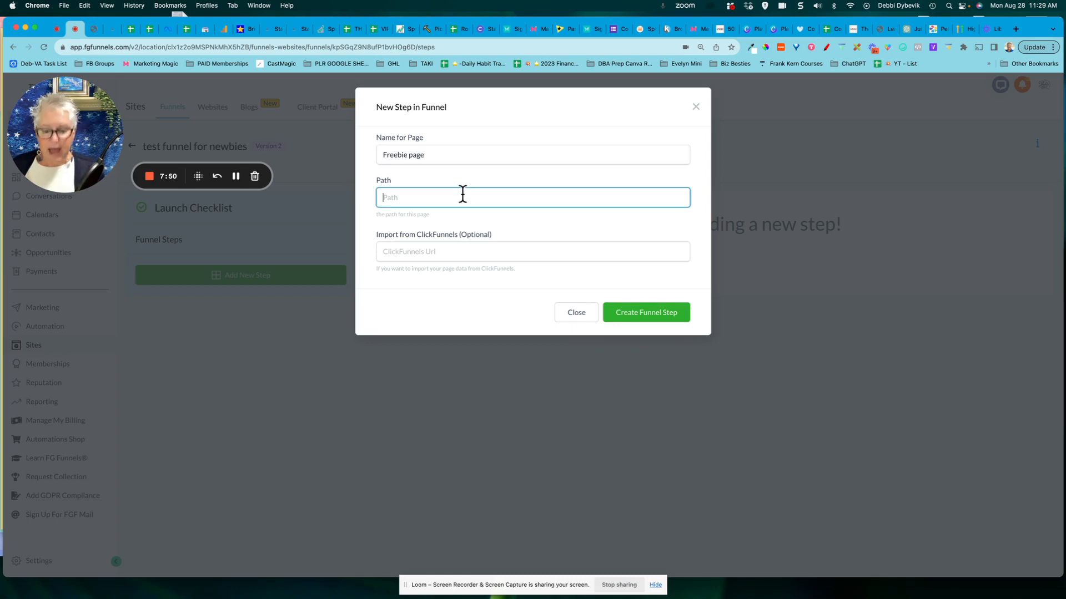
type("/")
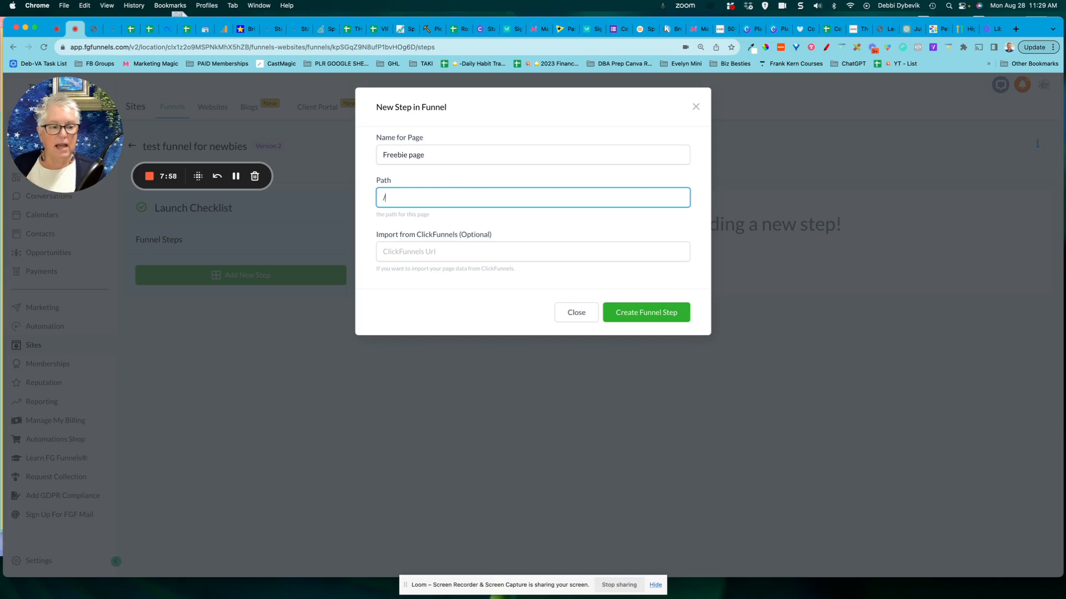
type("get")
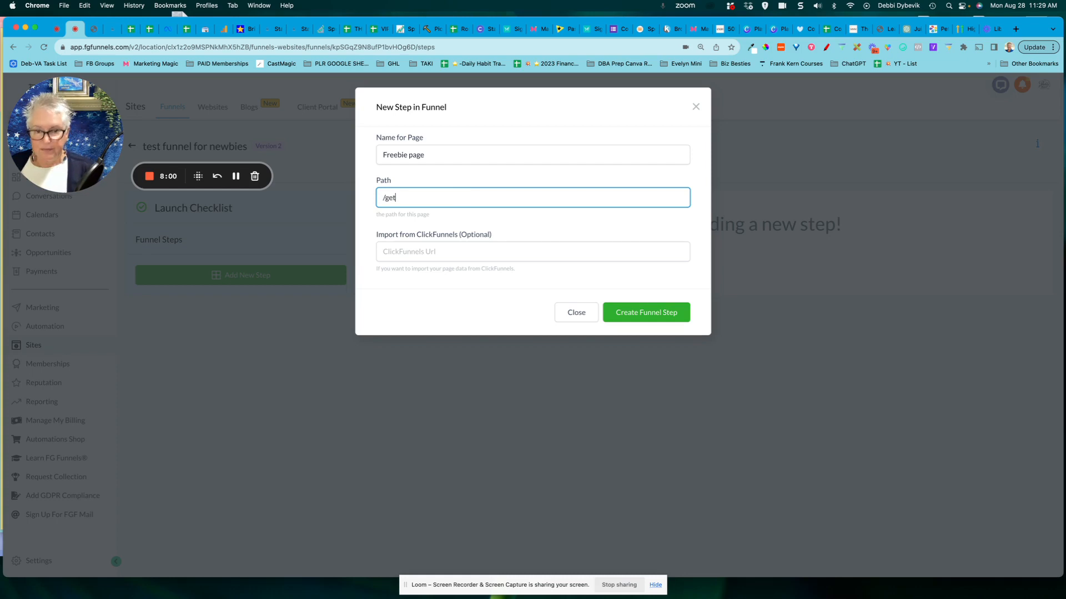
type("ghl")
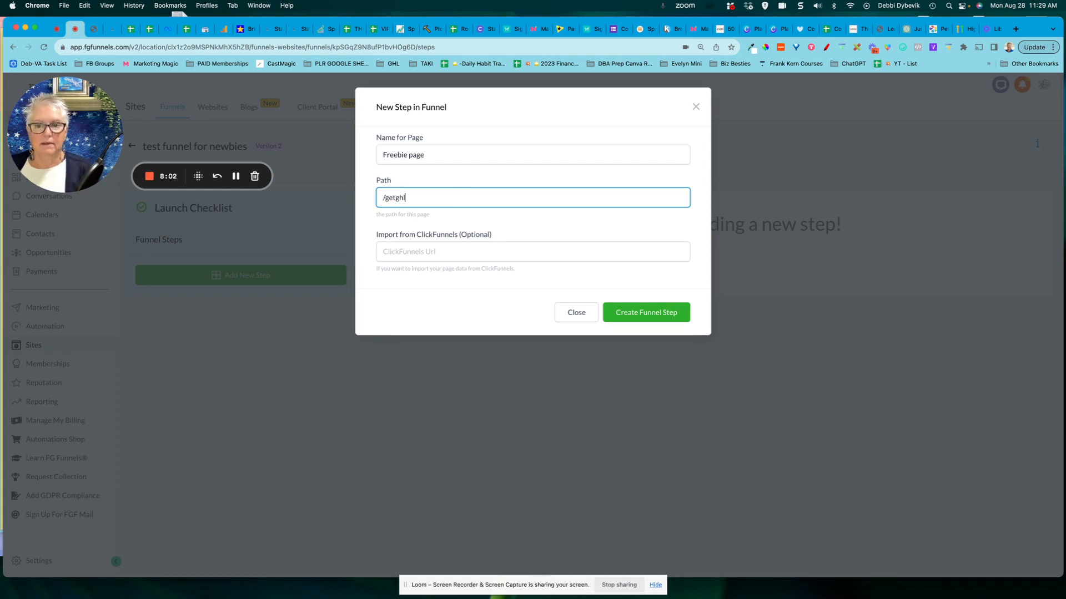
left_click(651, 315)
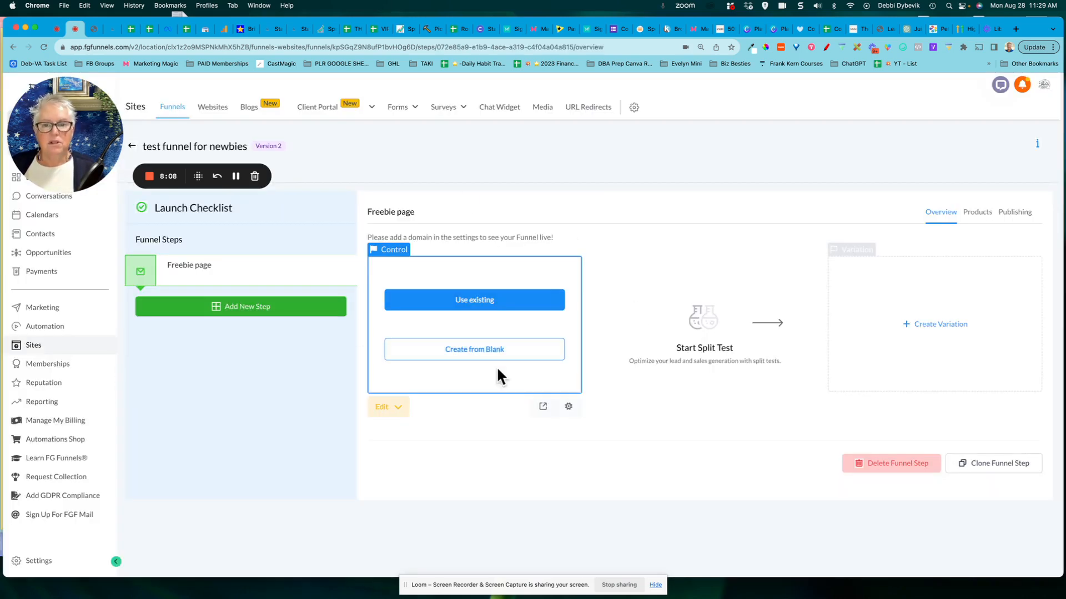
Open the control version of the Freebie page for editing in the page builder
left_click(509, 300)
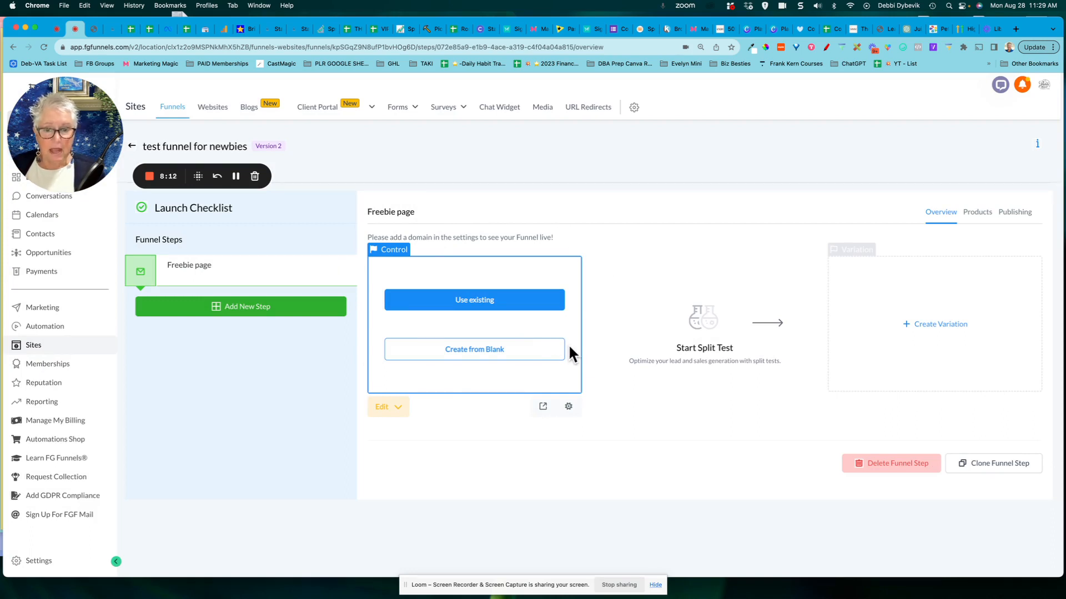
left_click(397, 415)
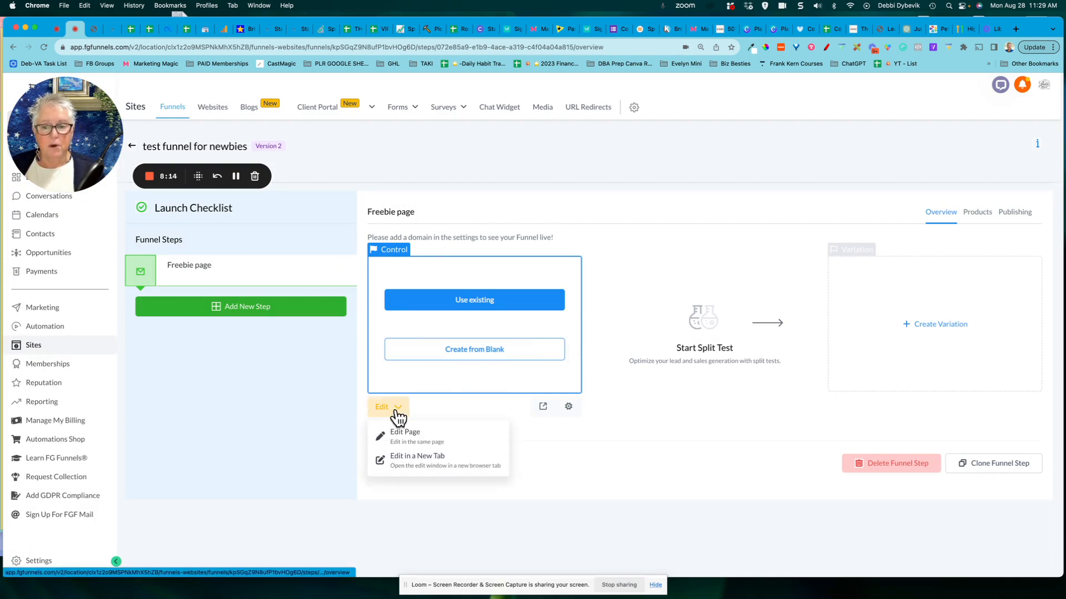
left_click(407, 433)
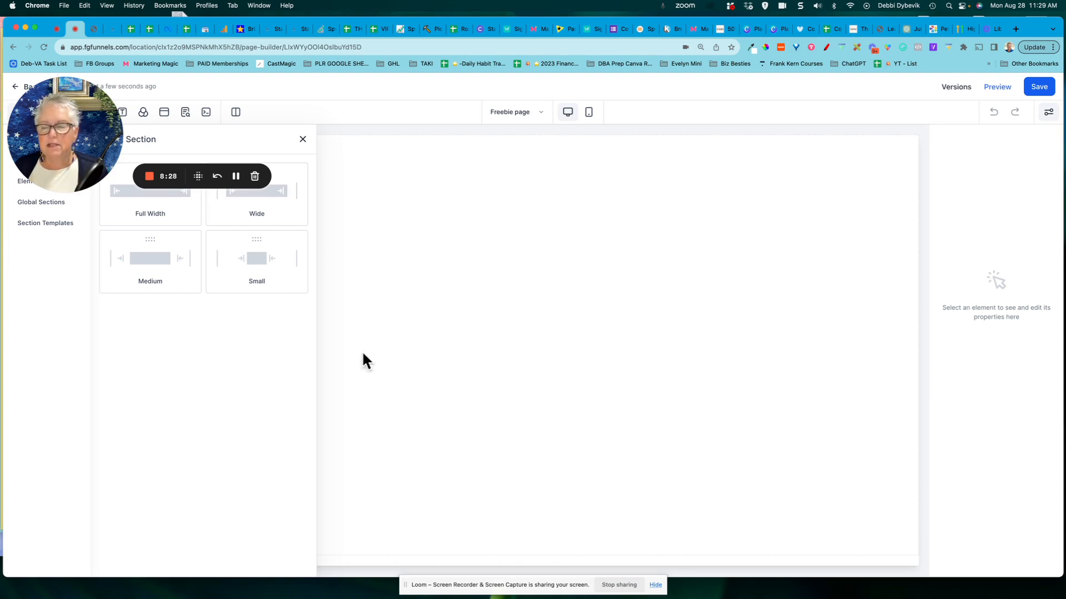
left_click_drag(97, 139, 94, 383)
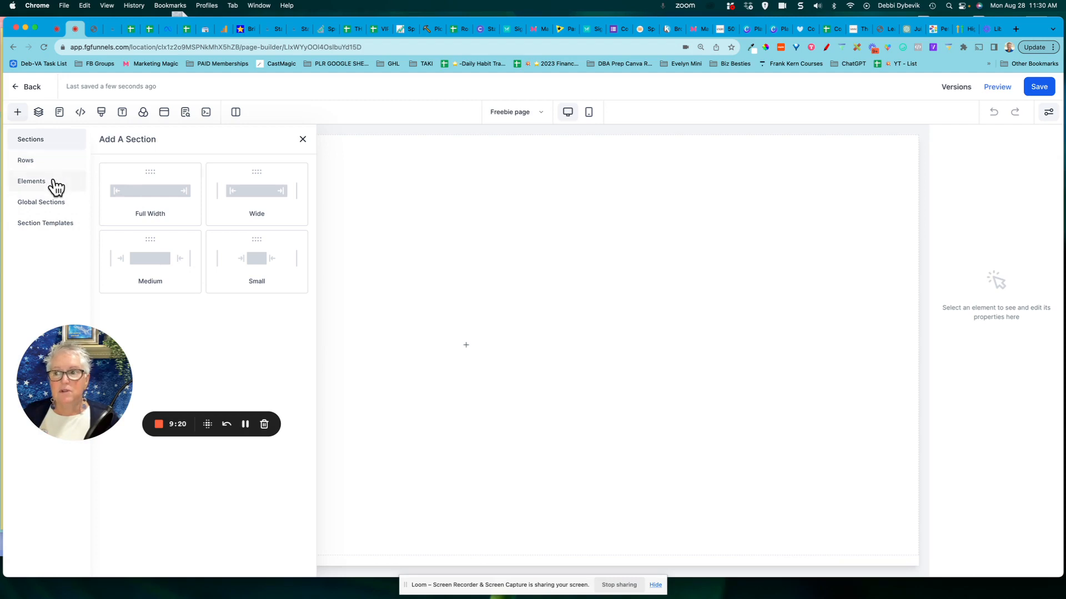
Add a full-width section to the empty page and place a one-column row inside it
left_click(160, 191)
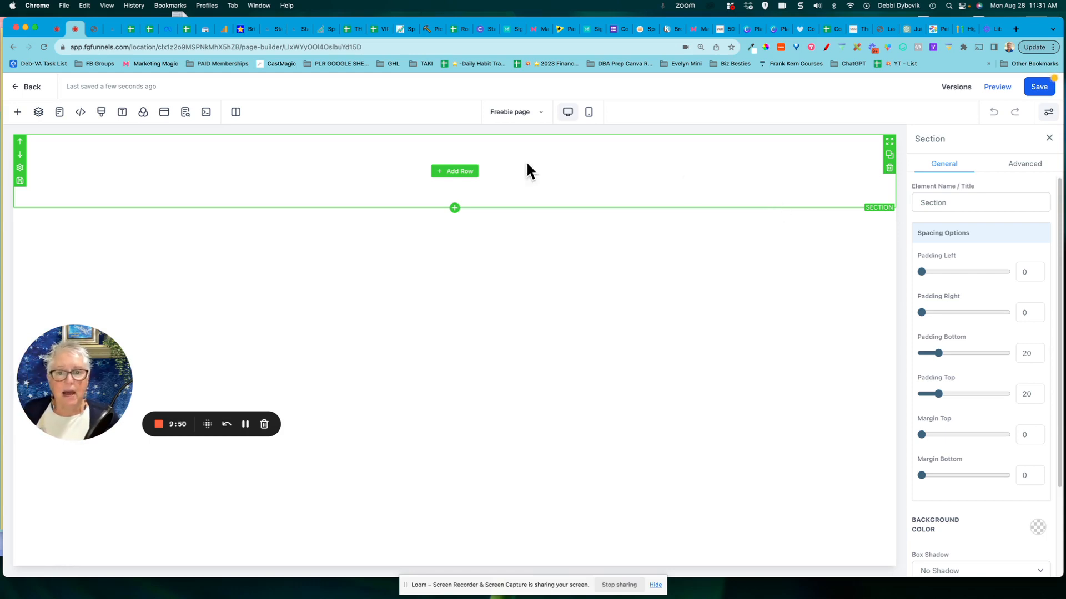
left_click(459, 176)
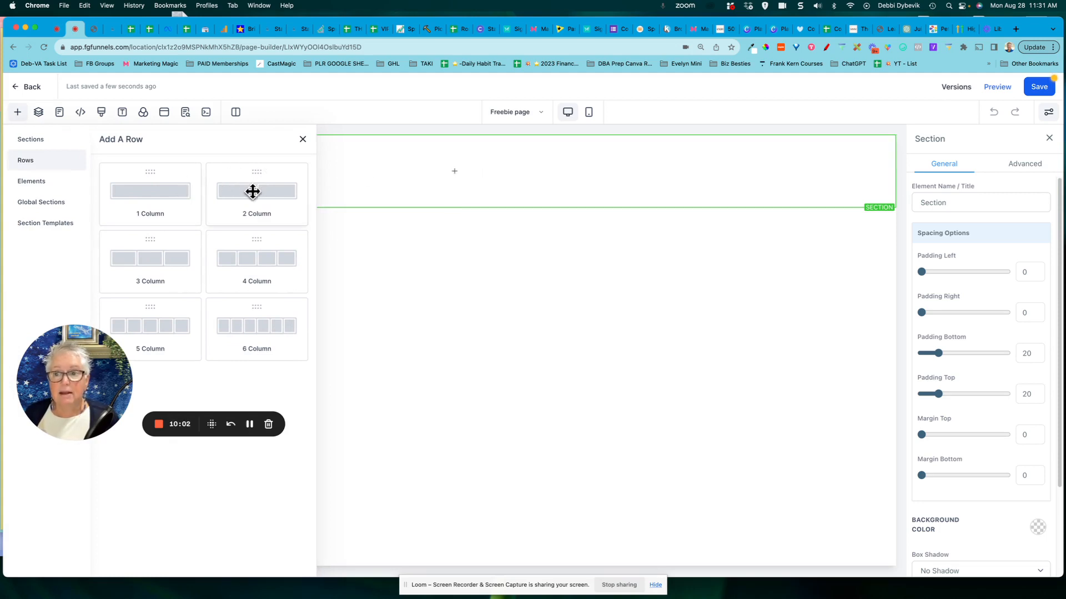
left_click_drag(178, 191, 428, 188)
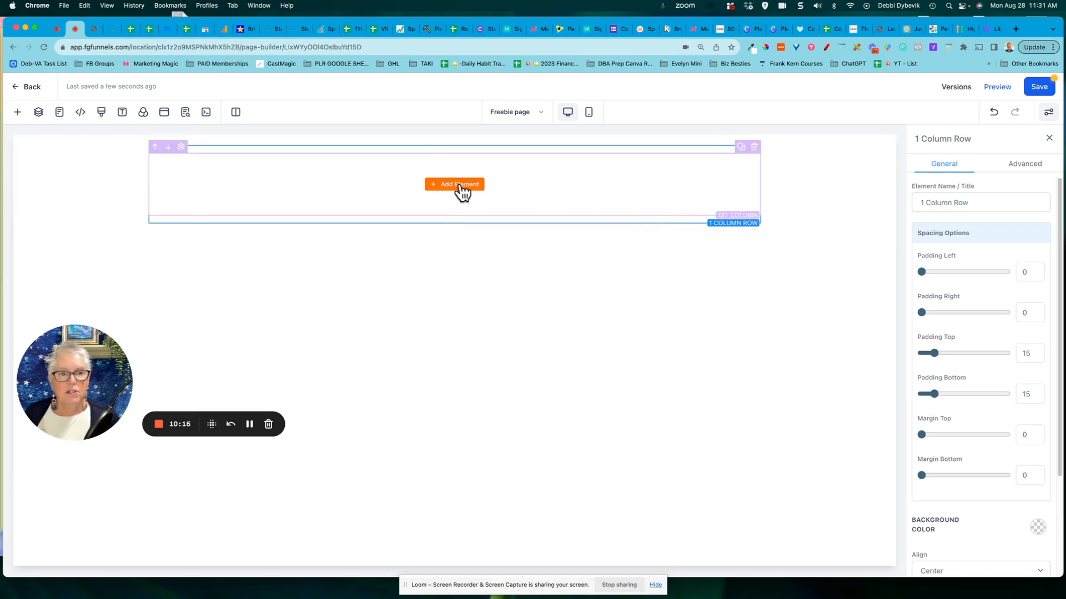
Add a headline reading "Get Started the Easy Way" to the row's column and insert a sub-headline element below it
left_click(460, 189)
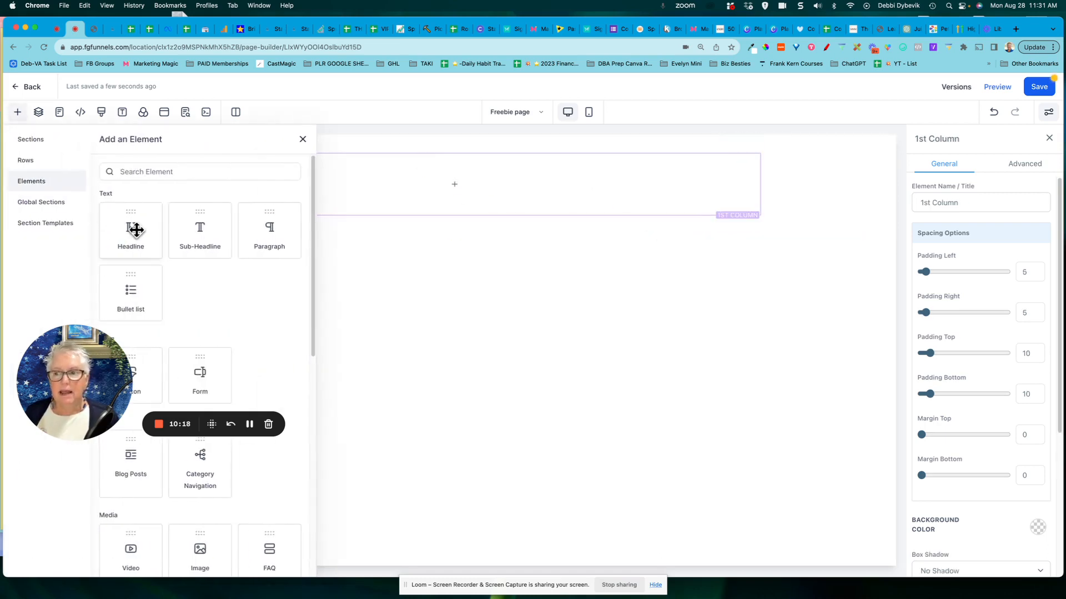
left_click(136, 229)
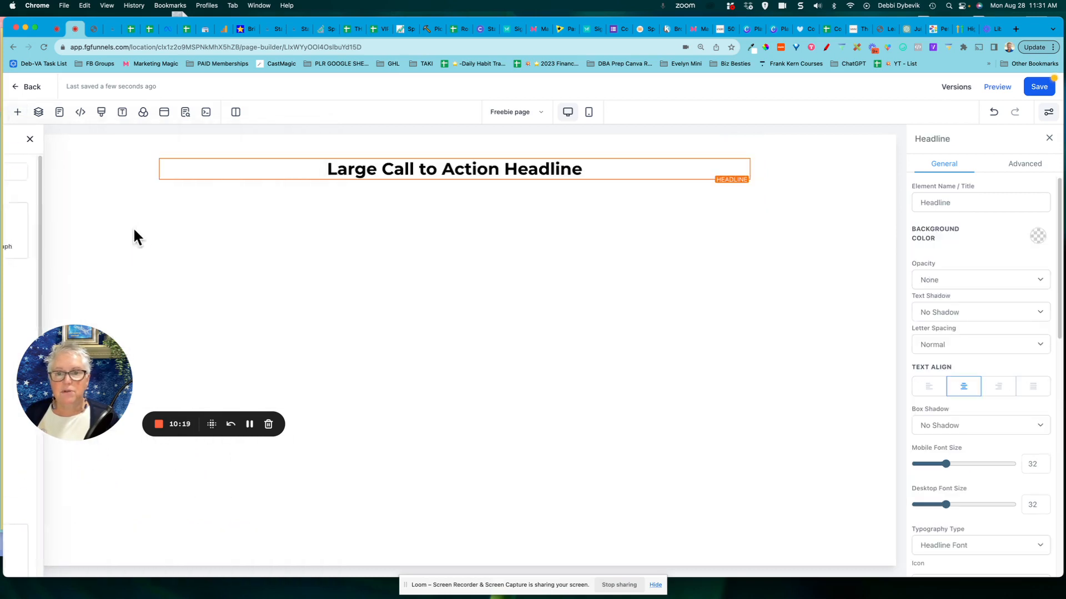
triple_click(453, 164)
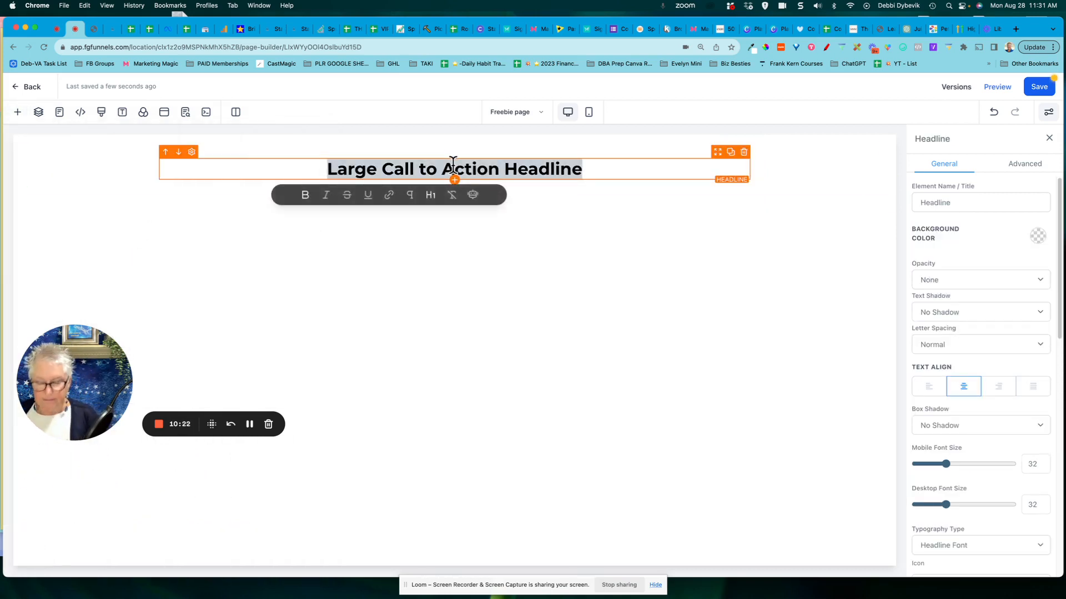
type("Get Star")
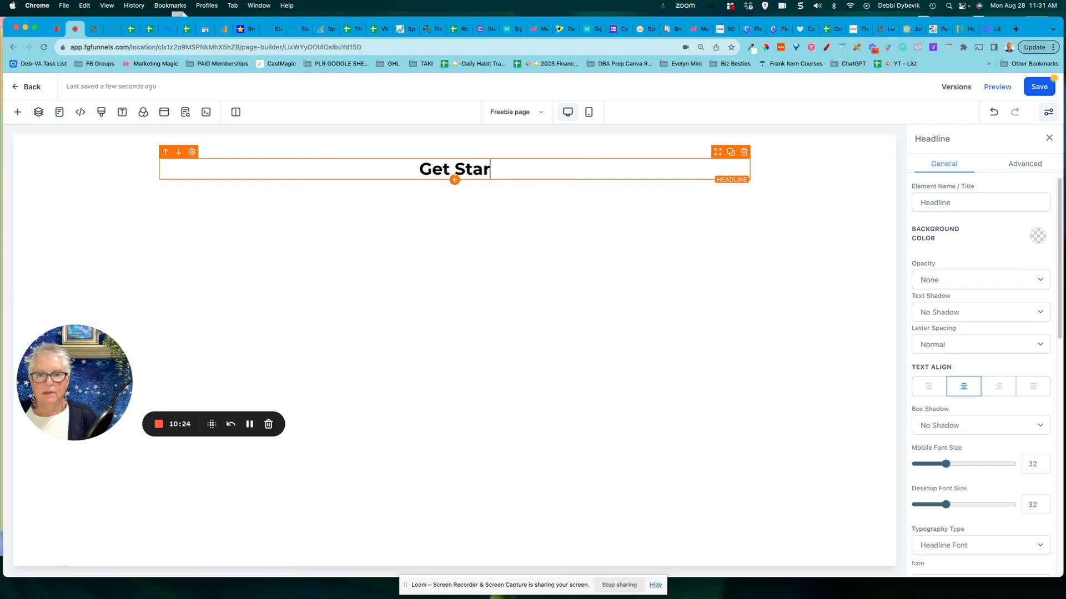
type("ted the Easy")
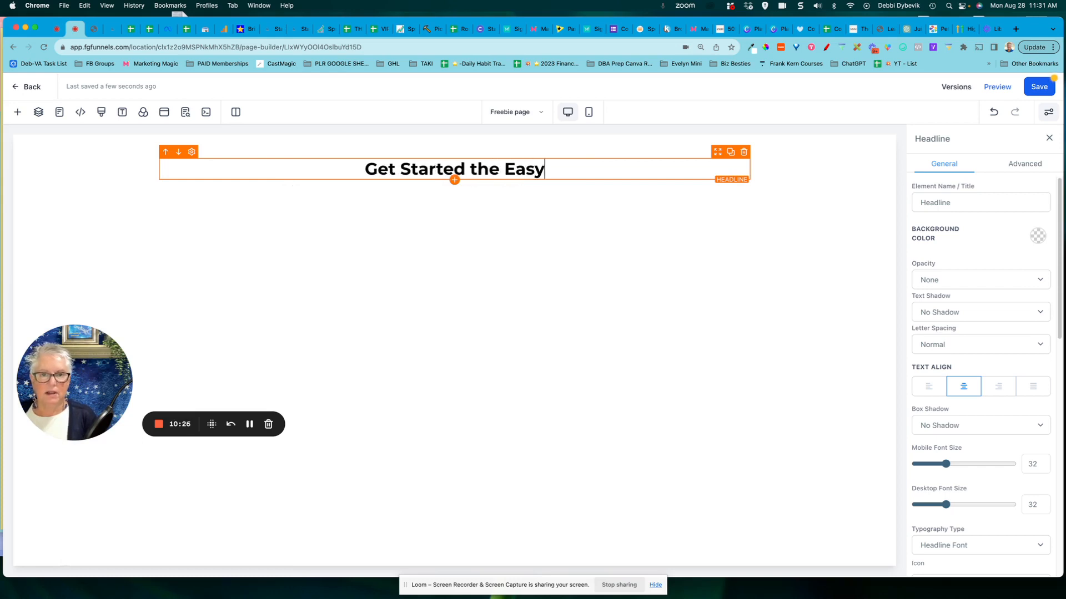
type(" Way")
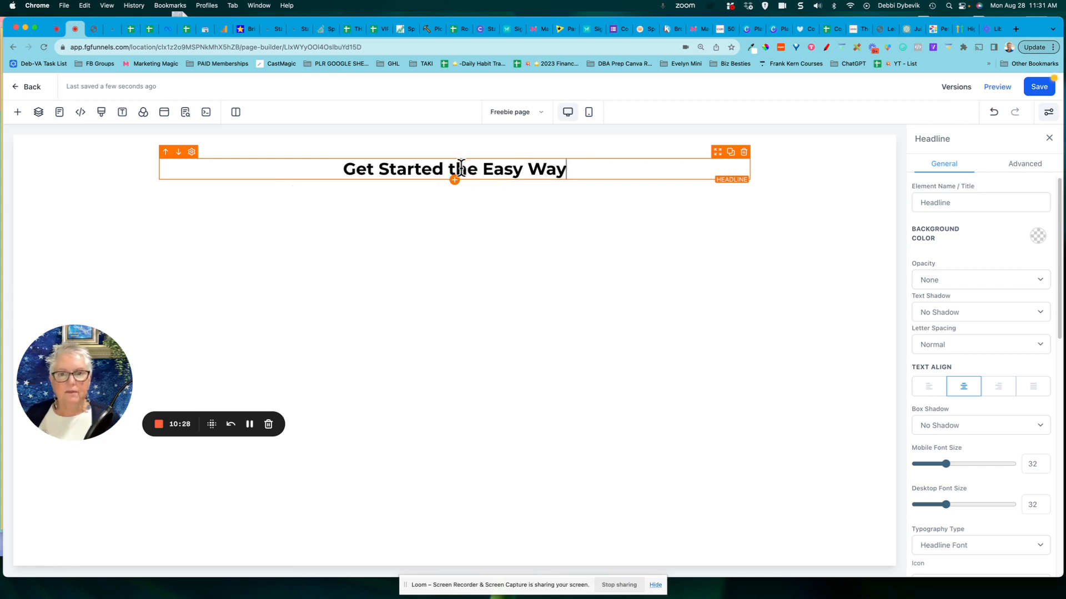
left_click(455, 181)
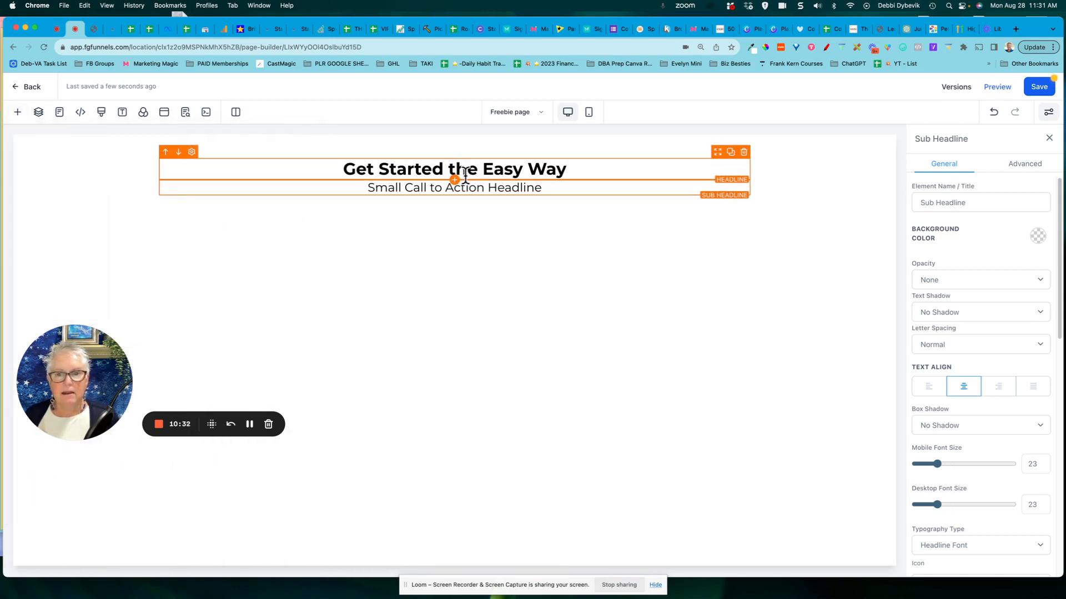
Replace the sub-headline's placeholder text with "With your simple funnel page"
triple_click(501, 187)
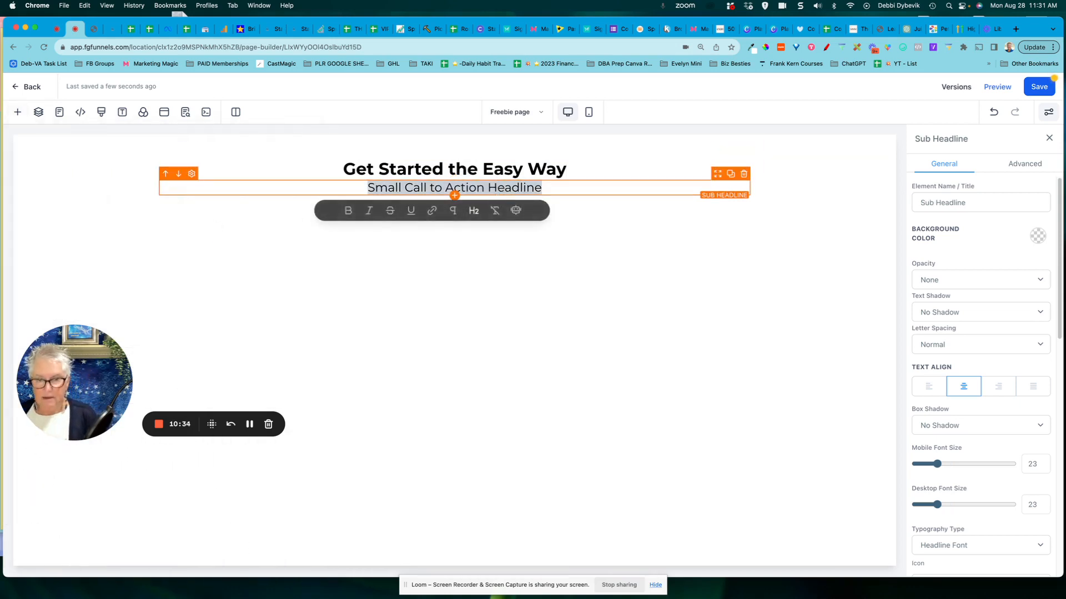
type("With your simpl")
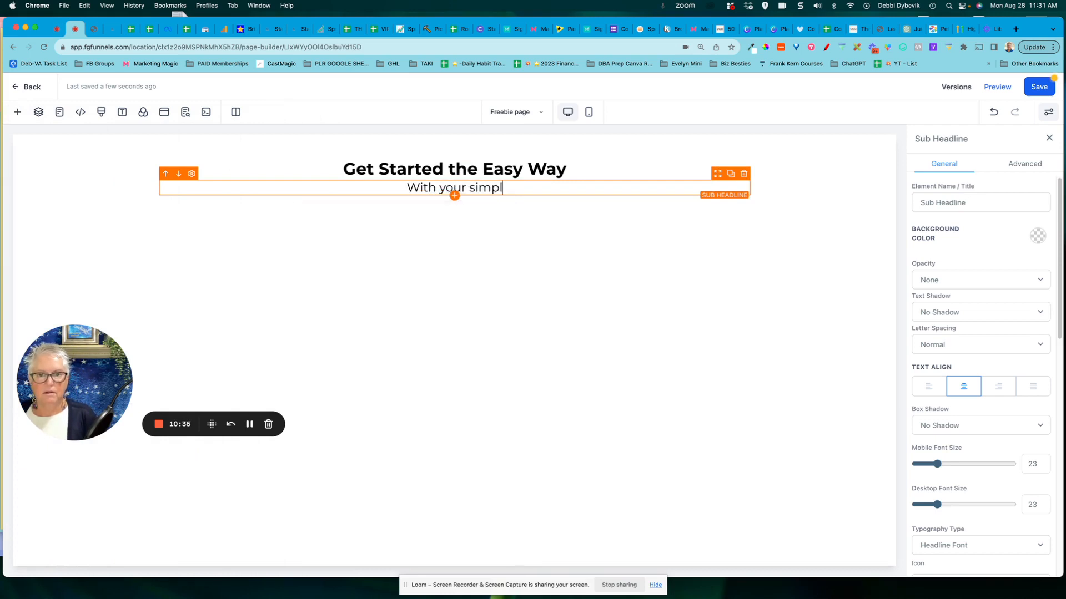
type("e funnel ")
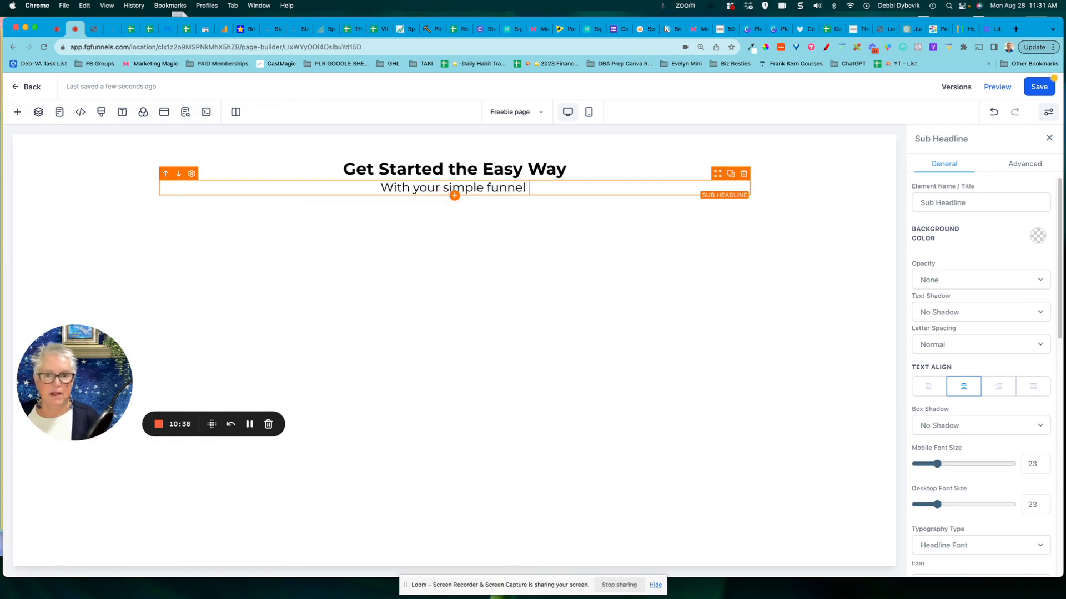
type("page")
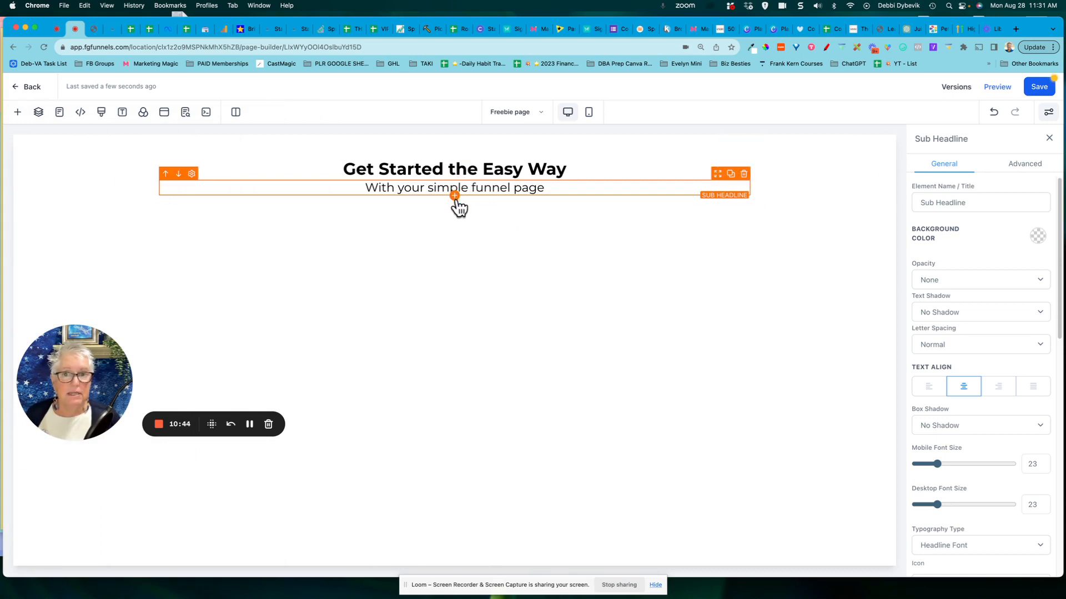
left_click(455, 195)
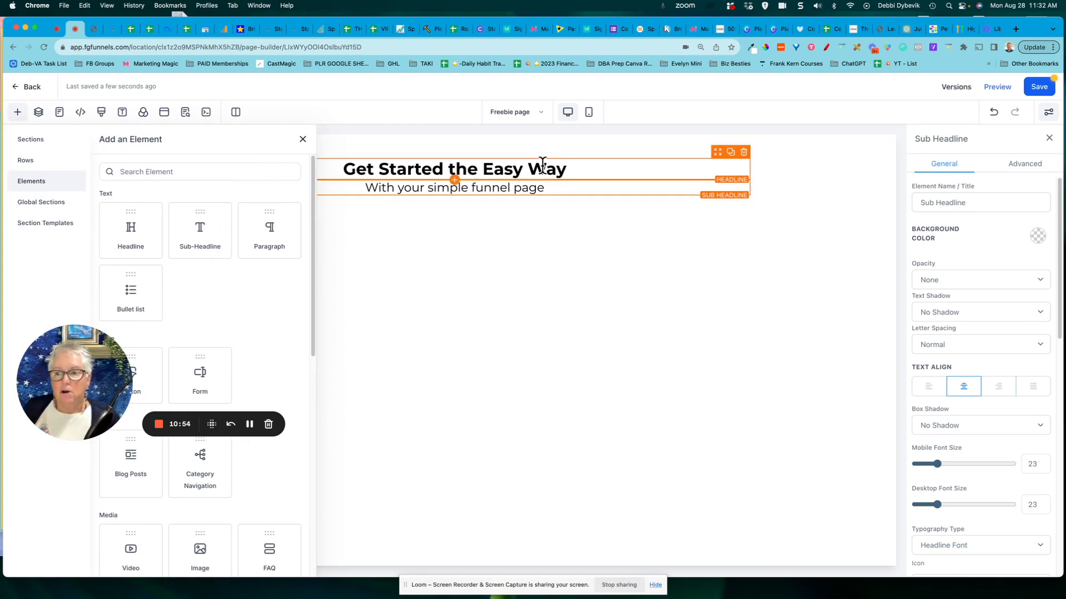
scroll(188, 303, "down", 3)
scroll(187, 304, "down", 2)
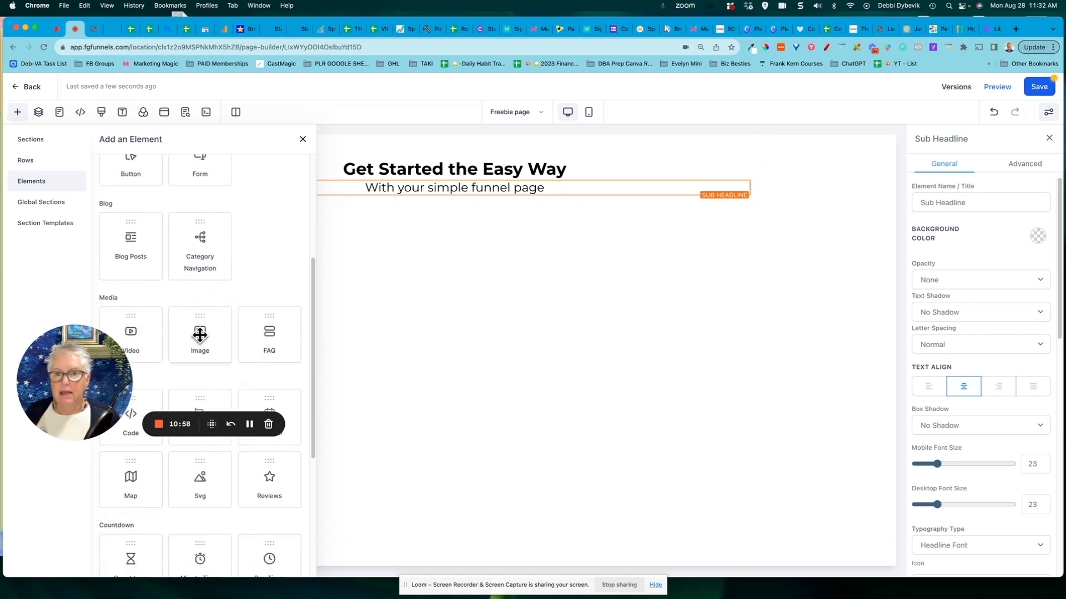
mouse_move(200, 335)
left_mouse_down()
mouse_move(436, 247)
mouse_move(463, 211)
left_mouse_up()
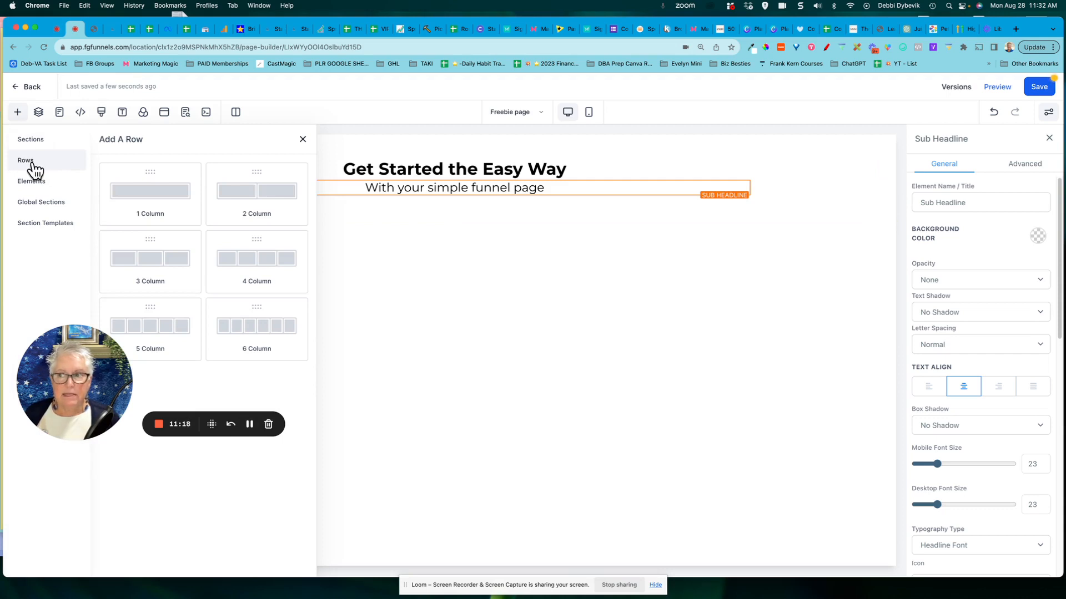
Add a two-column row to the section below the row holding the headline and sub-headline
left_click(265, 197)
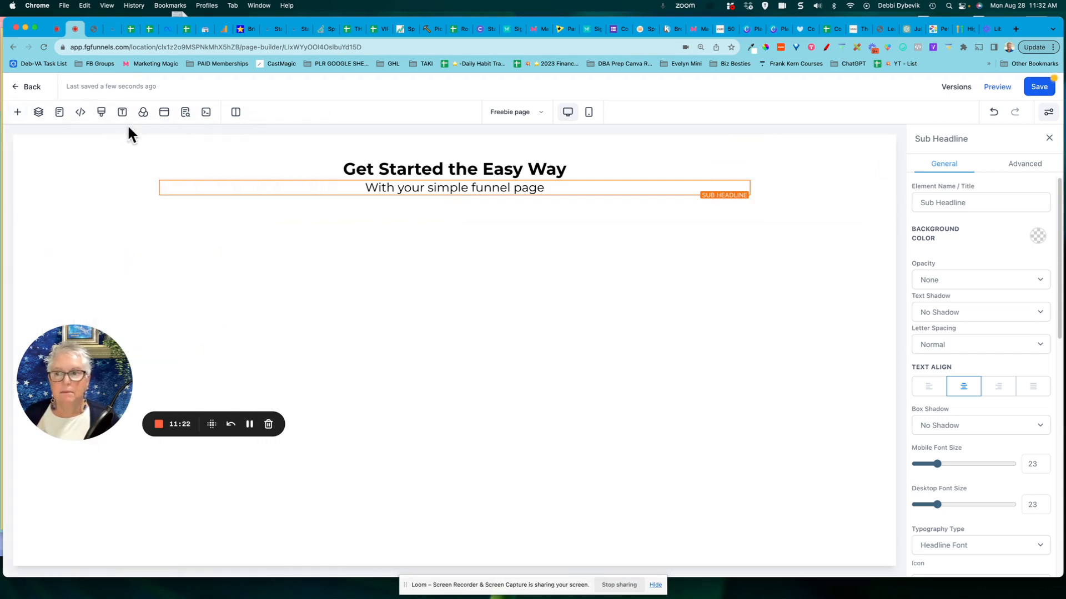
left_click(18, 114)
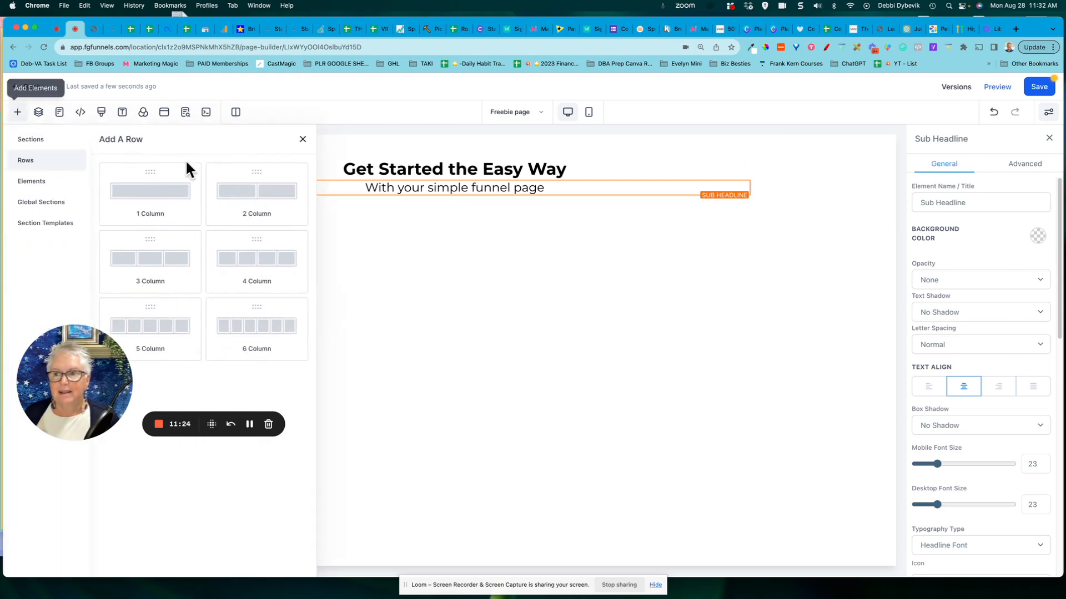
left_click_drag(262, 198, 437, 236)
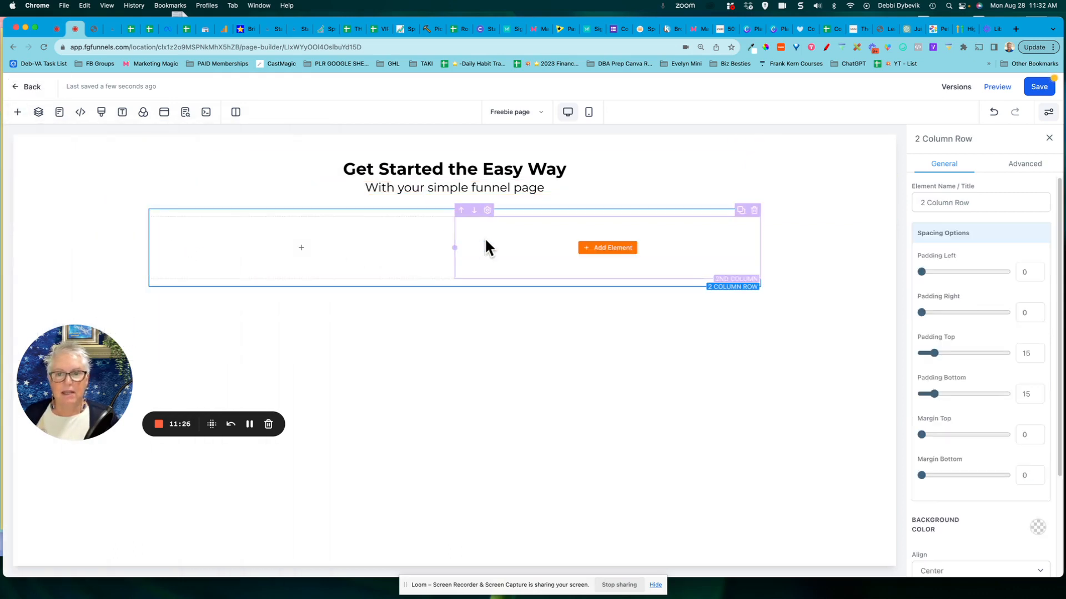
Insert an image element into the first column of the two-column row
left_click(305, 253)
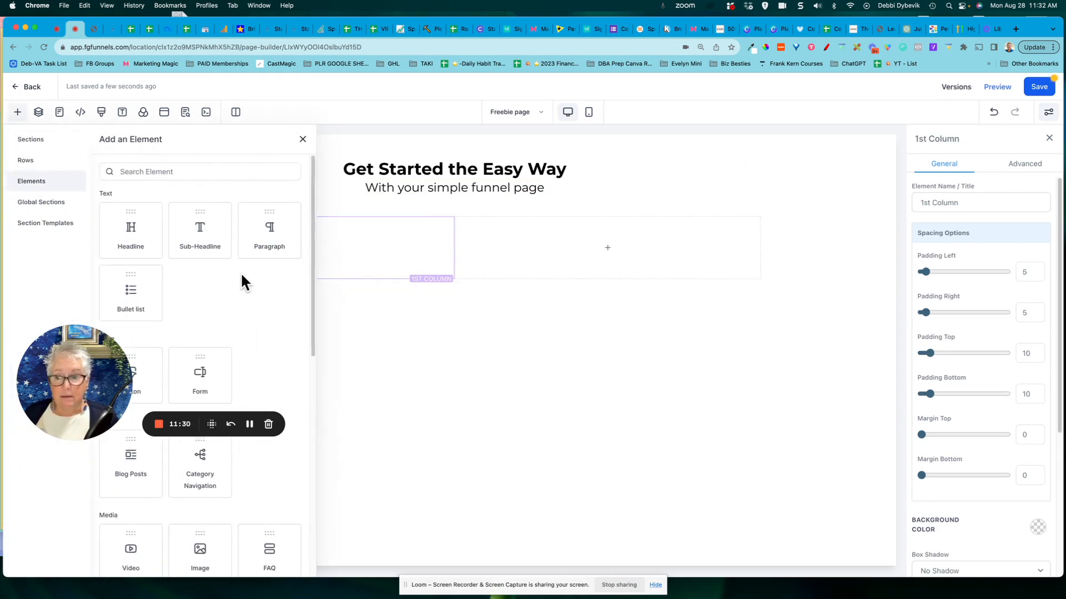
scroll(237, 283, "down", 5)
scroll(236, 285, "down", 1)
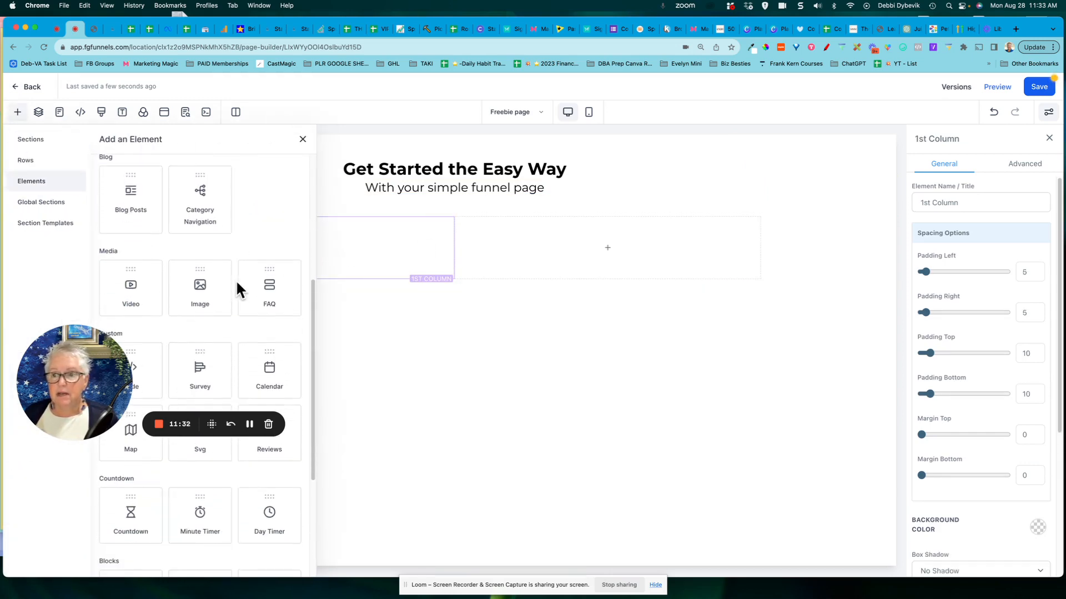
left_click(203, 284)
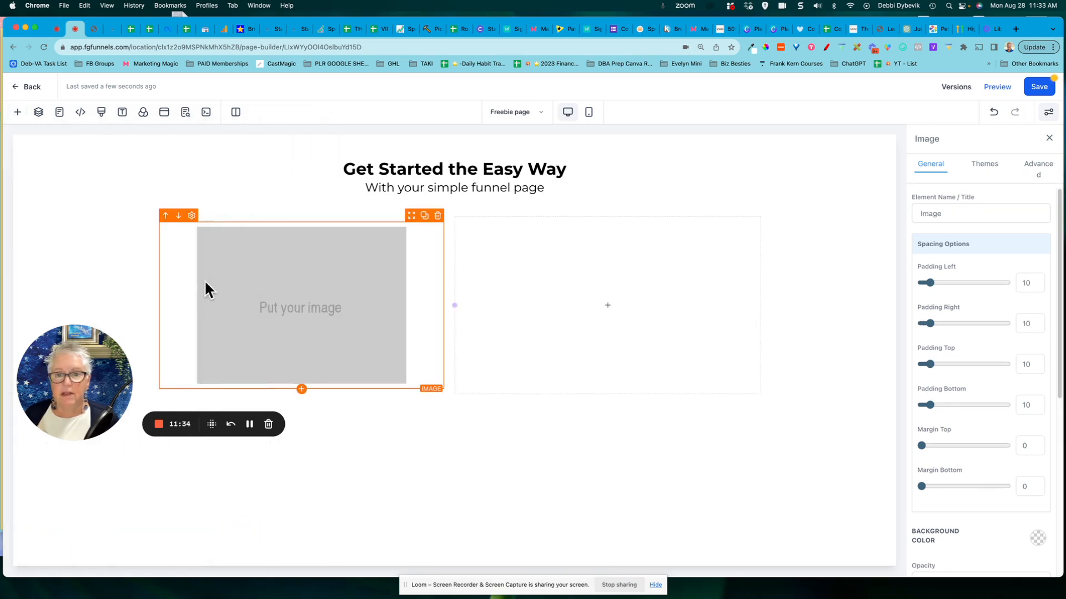
Insert a headline into the second column of the two-column row and a sub-headline beneath it
left_click(620, 307)
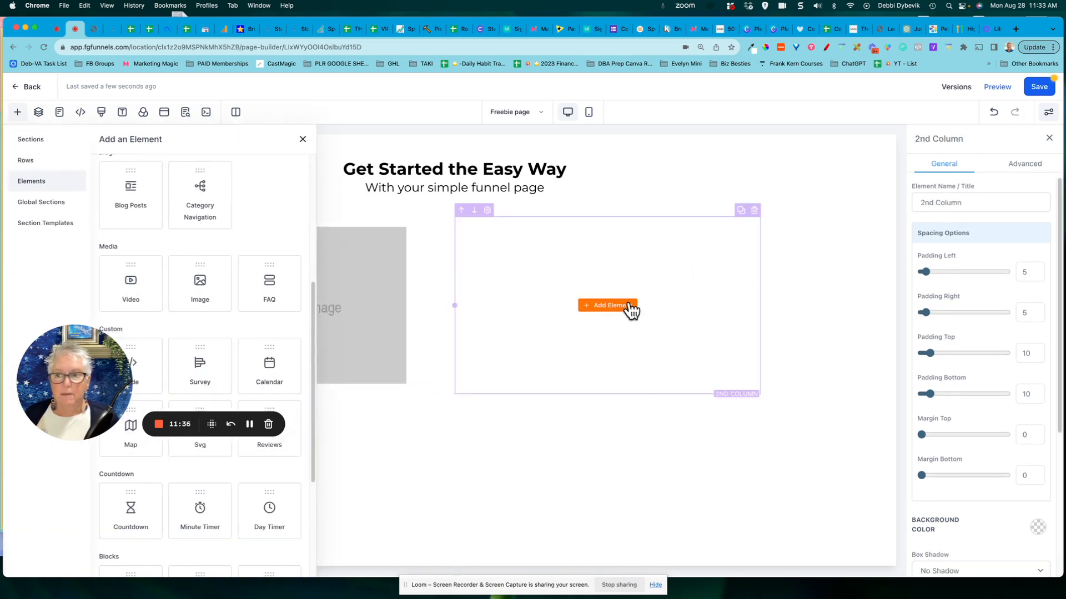
scroll(225, 278, "up", 5)
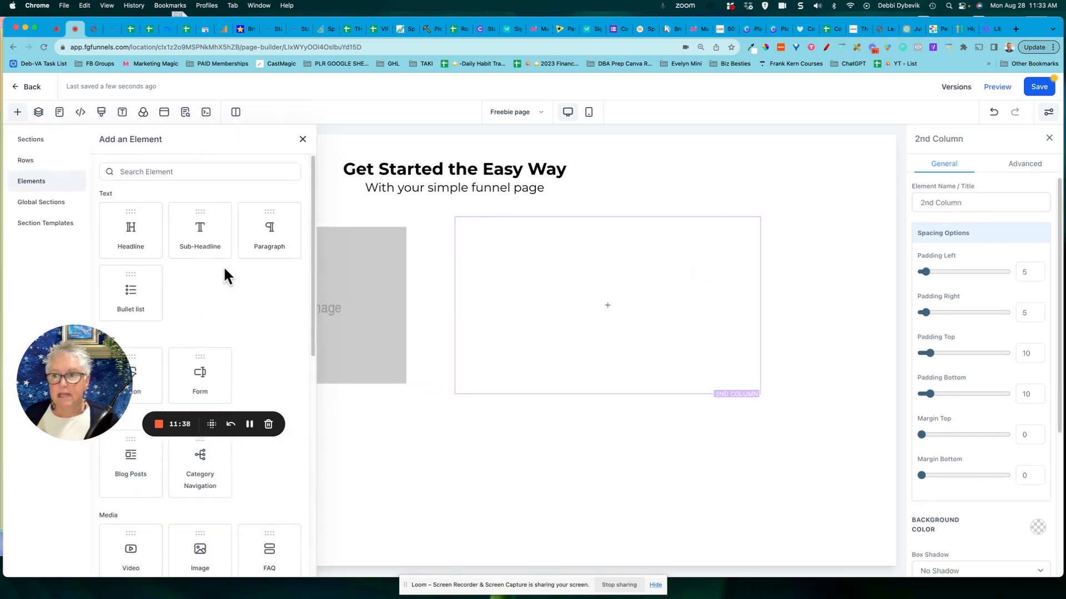
left_click(133, 233)
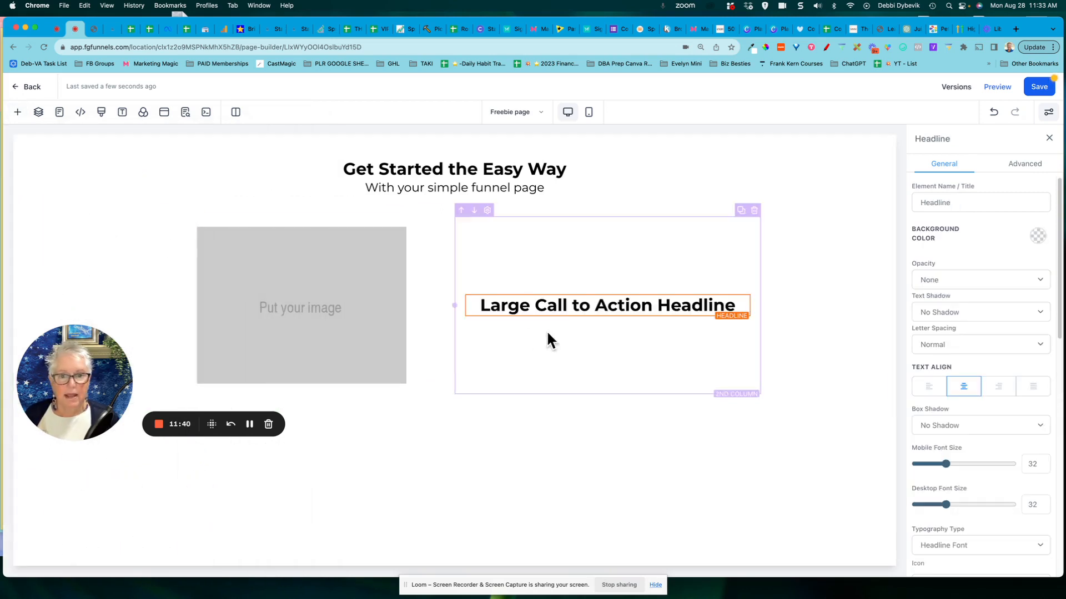
left_click(609, 318)
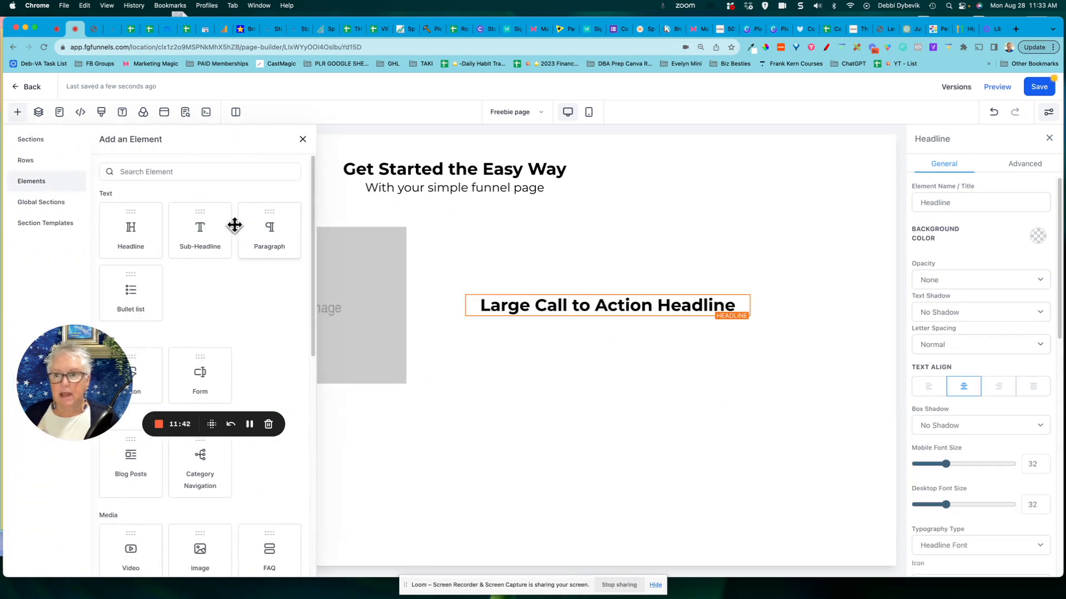
left_click(200, 231)
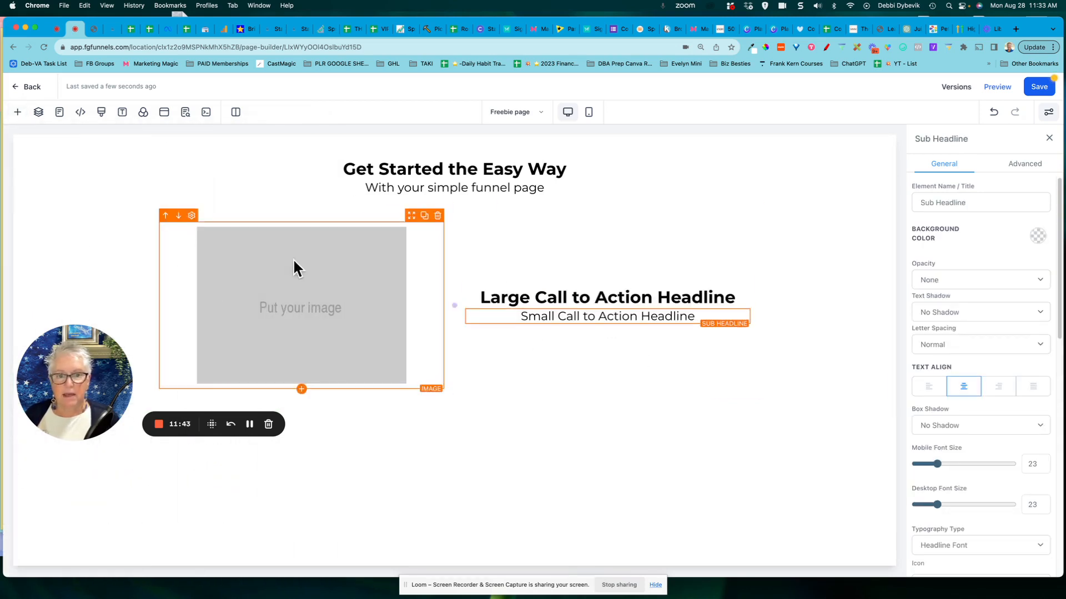
Add a paragraph below the second column's sub-headline and a bullet list below that paragraph
left_click(609, 327)
left_click(269, 233)
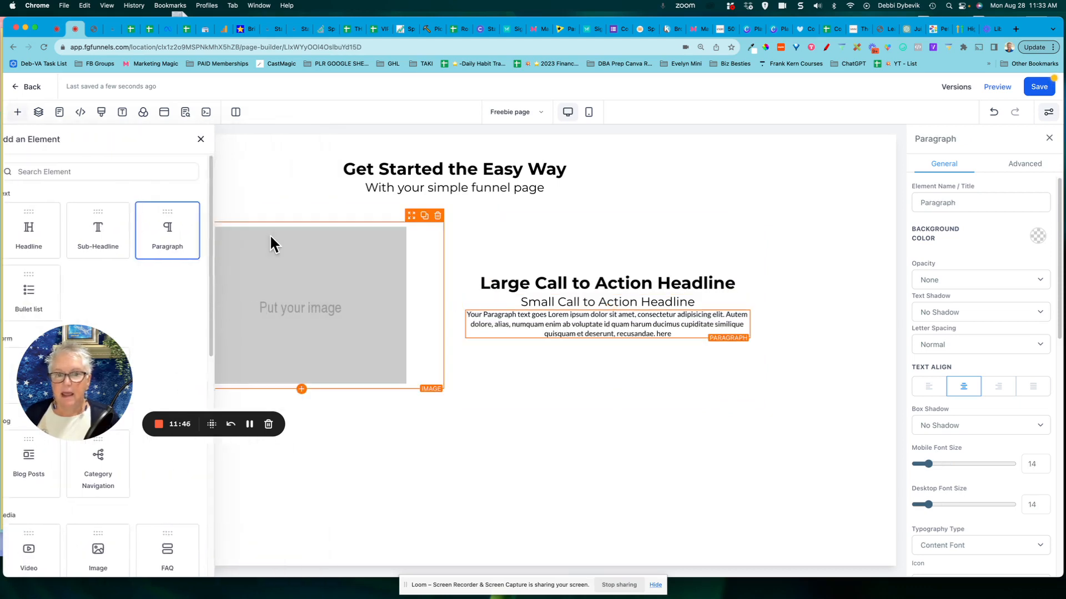
left_click(609, 339)
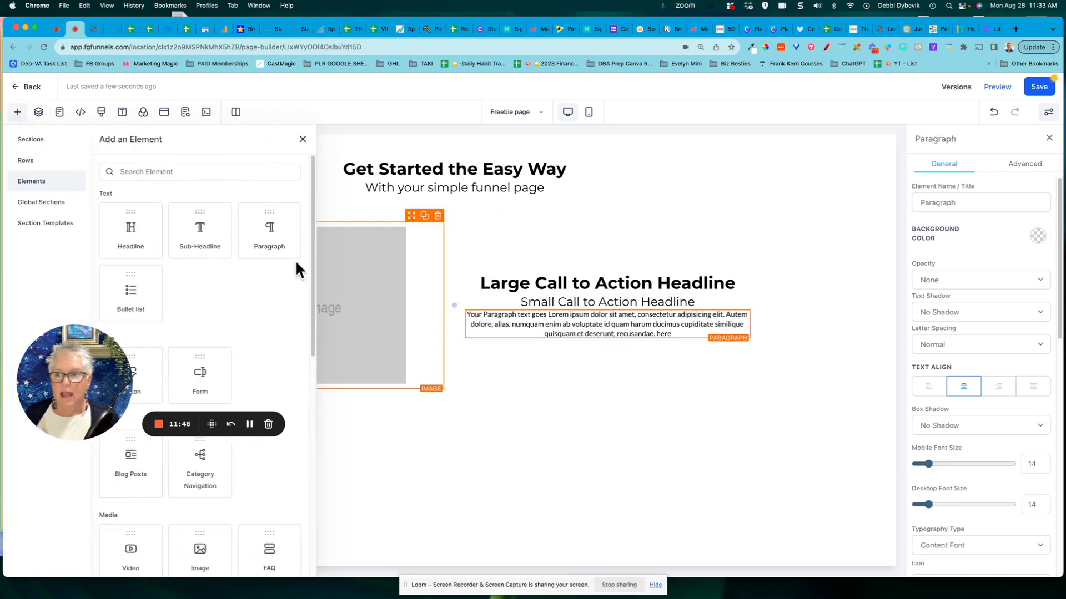
left_click(144, 289)
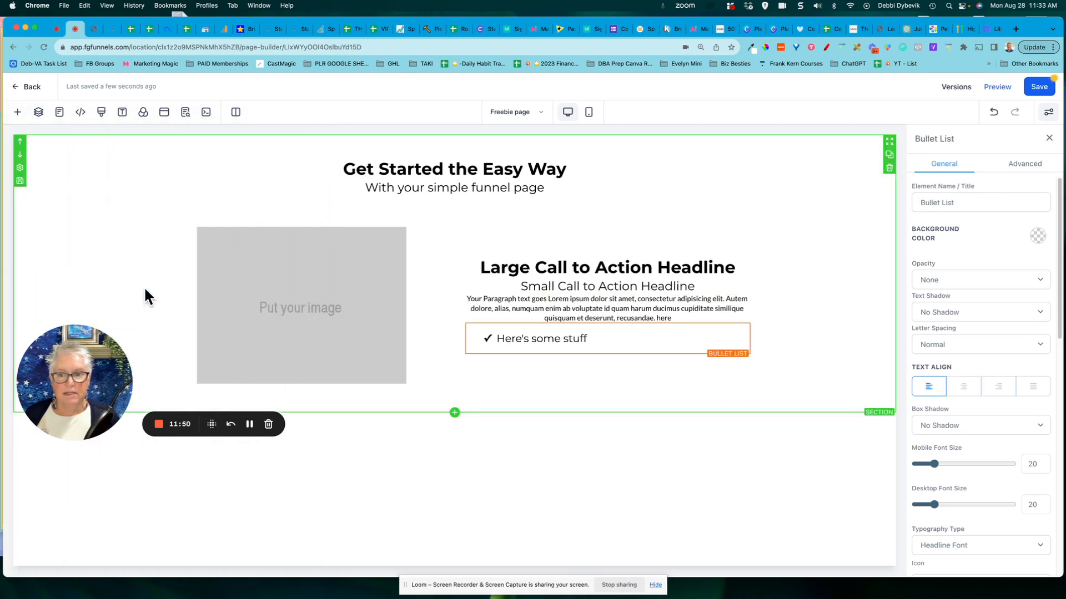
left_click(300, 316)
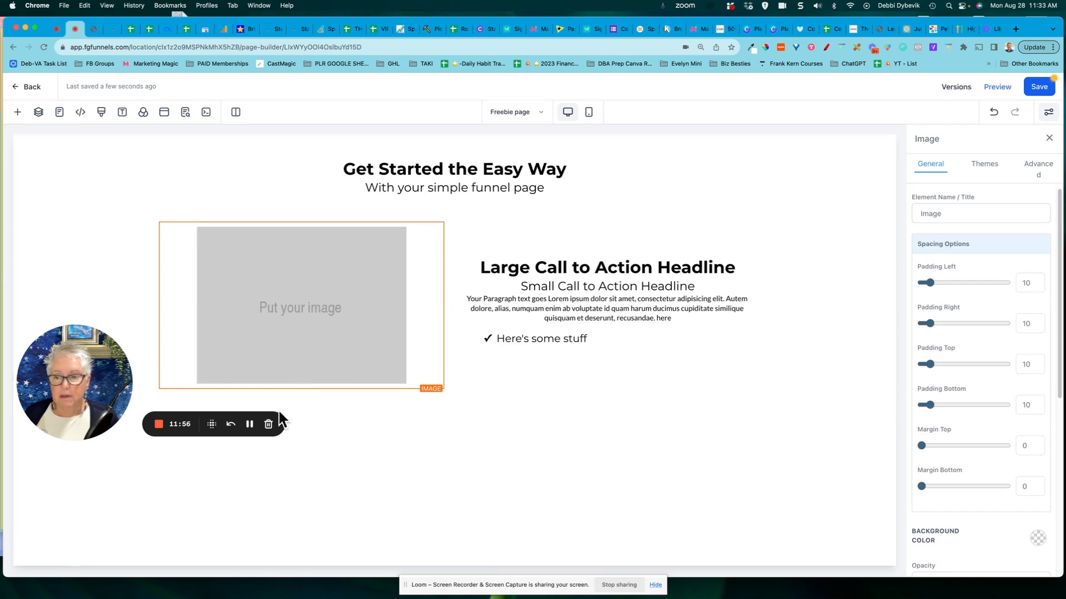
left_click(250, 424)
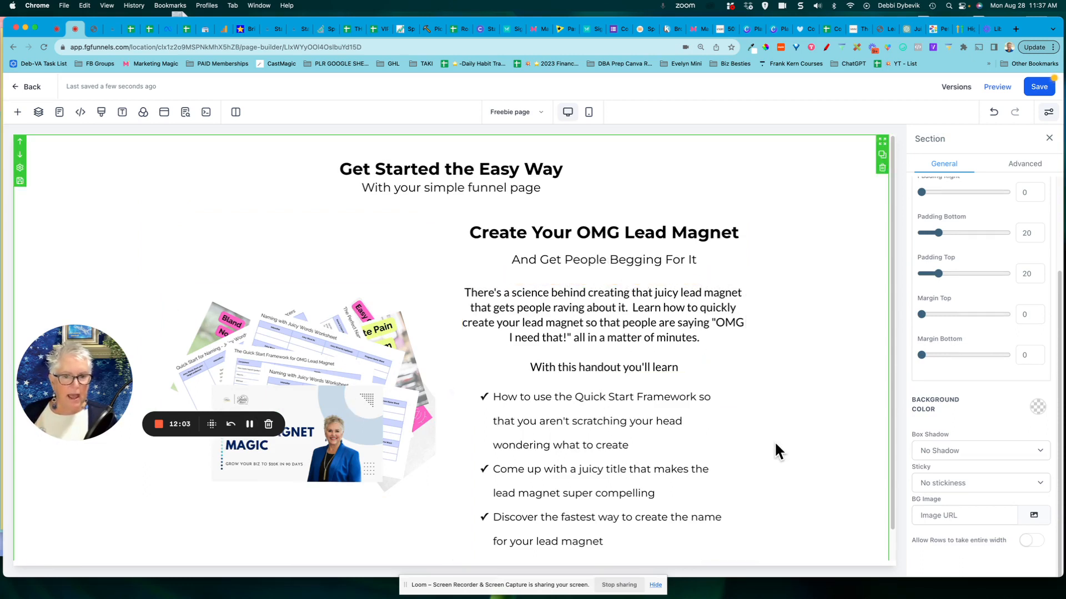
scroll(775, 439, "down", 1)
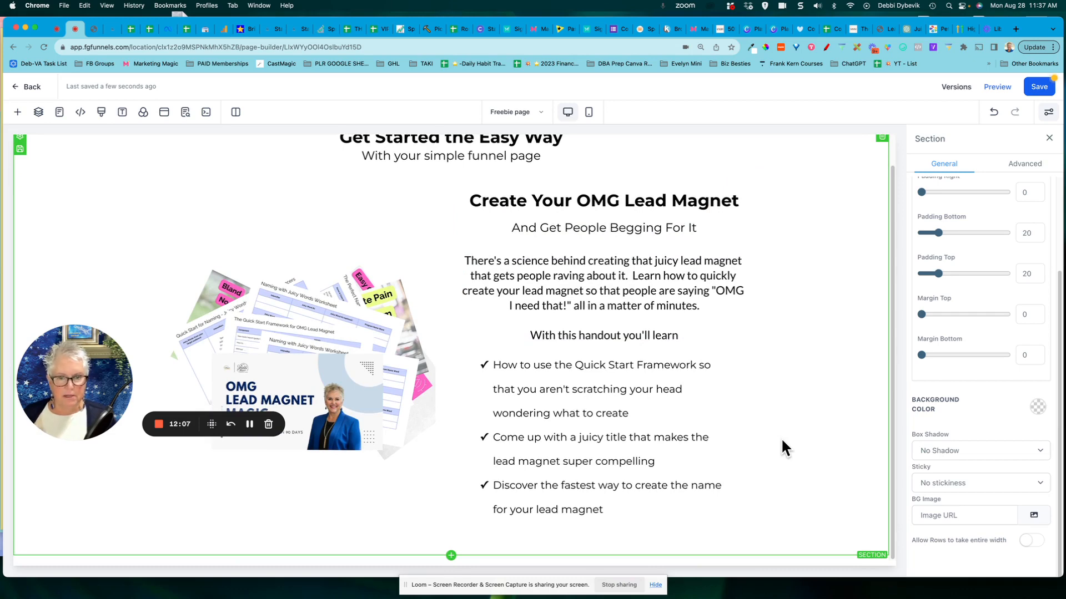
scroll(782, 447, "up", 1)
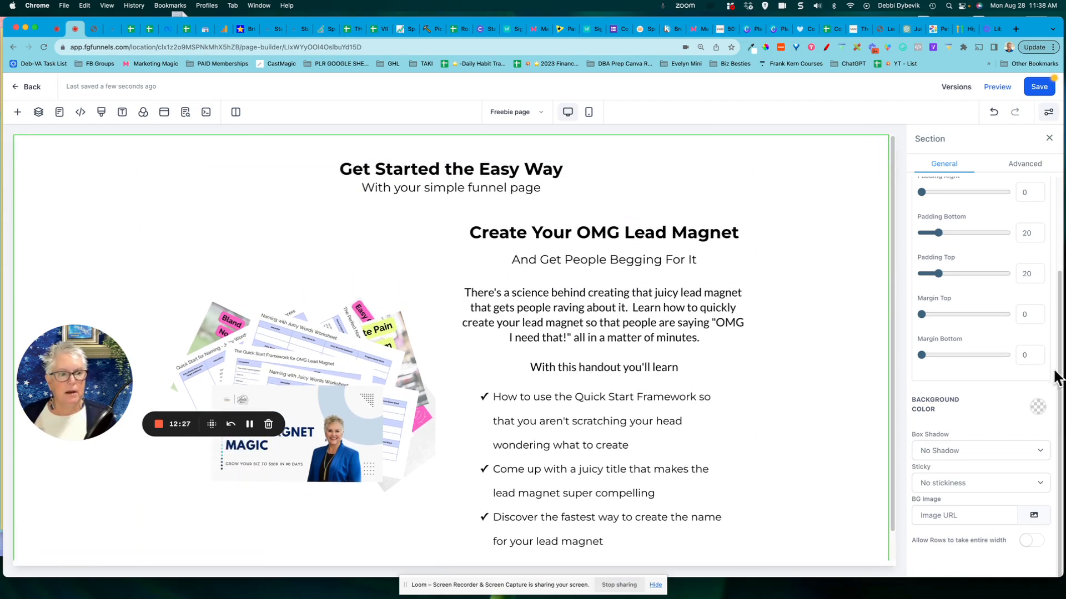
Create a light blue custom color #D4E4FF and apply it as the section's background color
left_click(1036, 409)
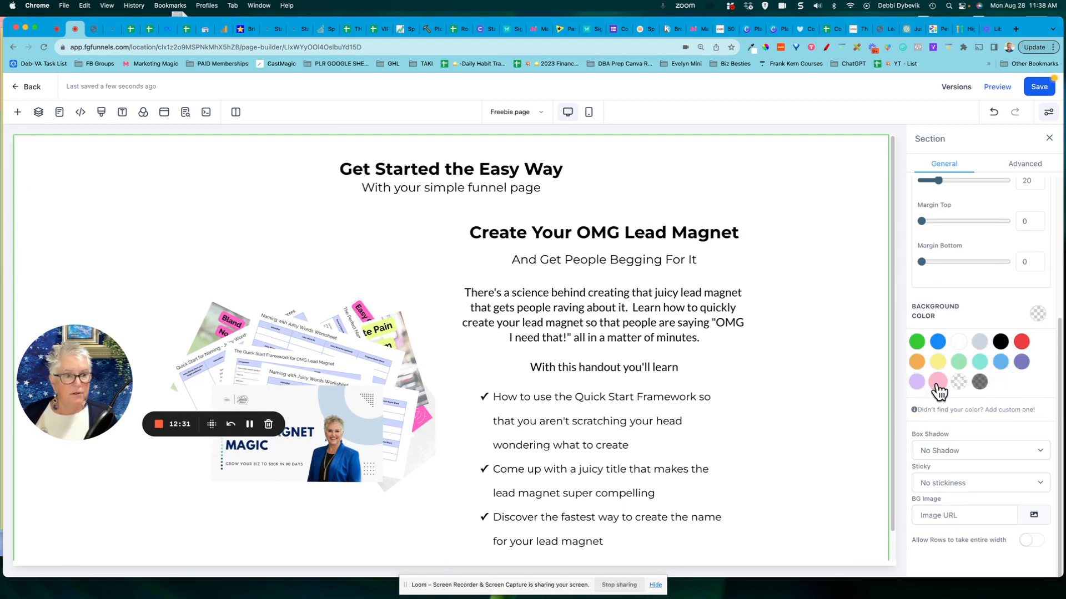
left_click(943, 410)
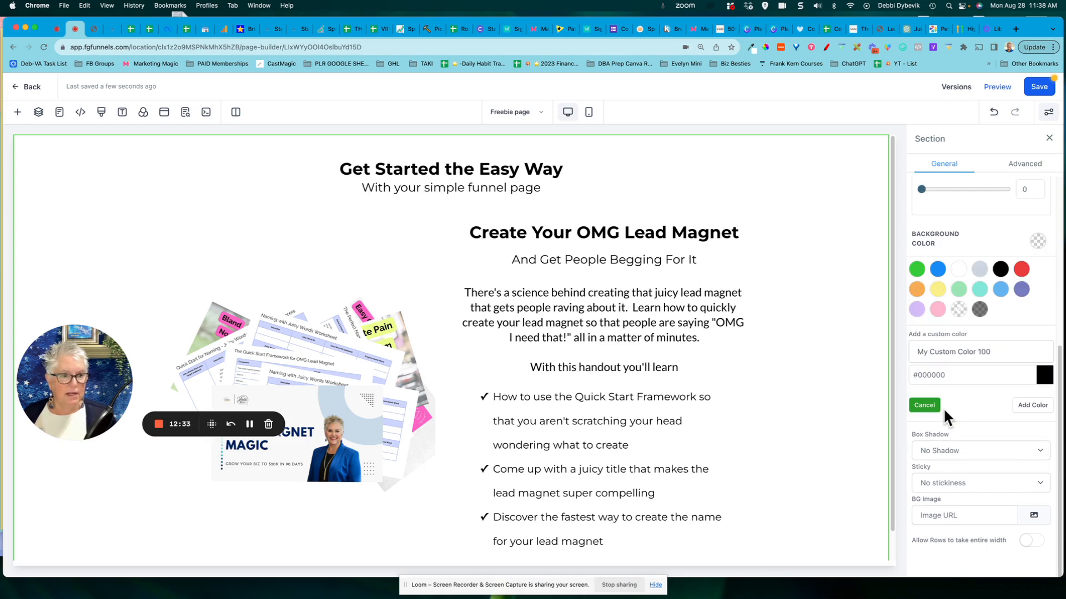
left_click(1044, 375)
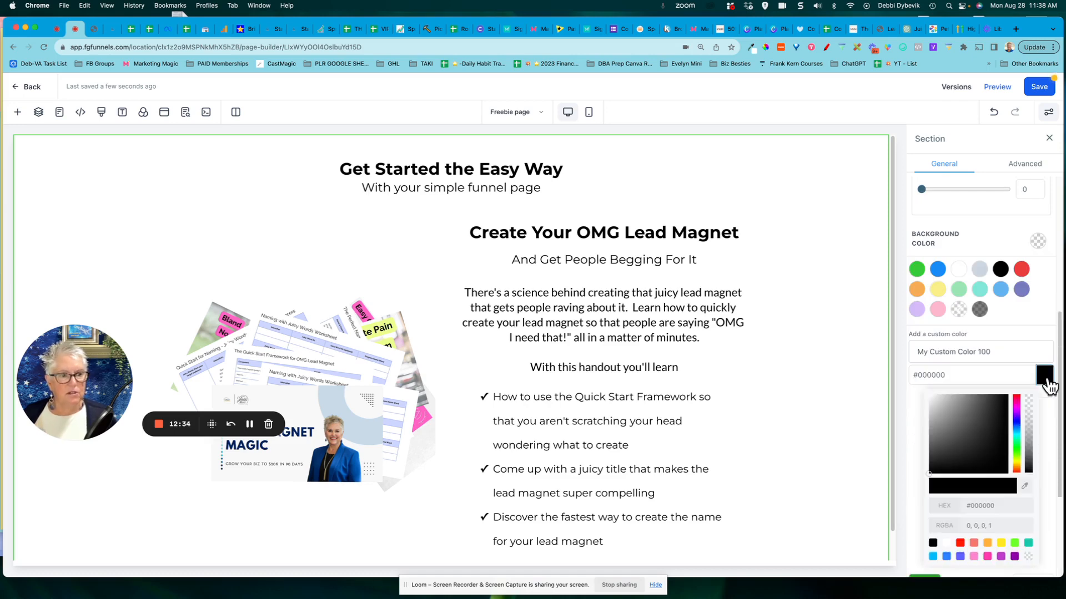
left_click(1019, 427)
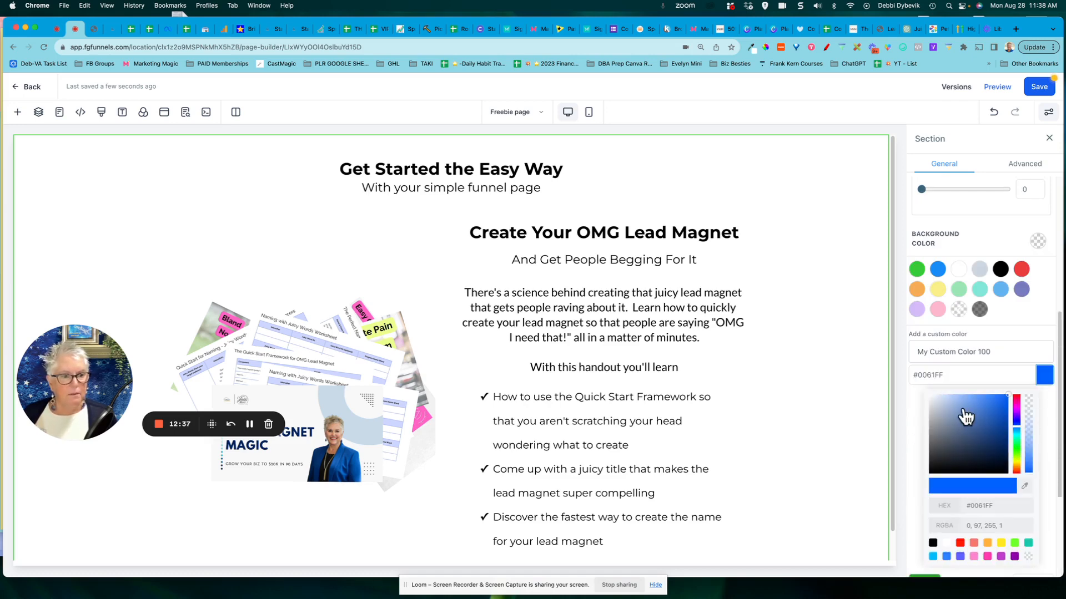
left_click(942, 395)
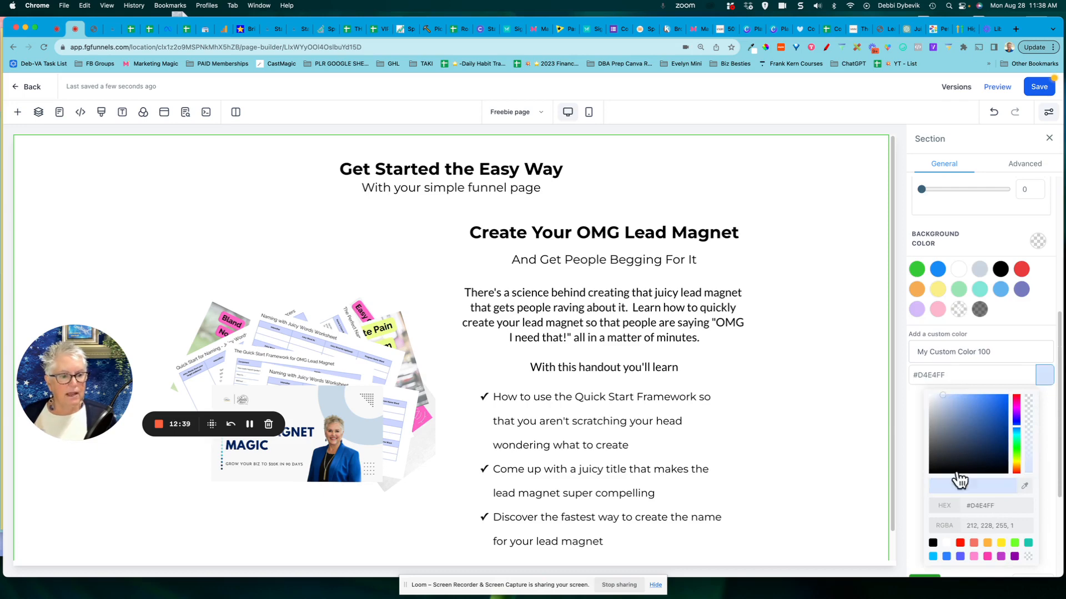
scroll(1035, 474, "down", 3)
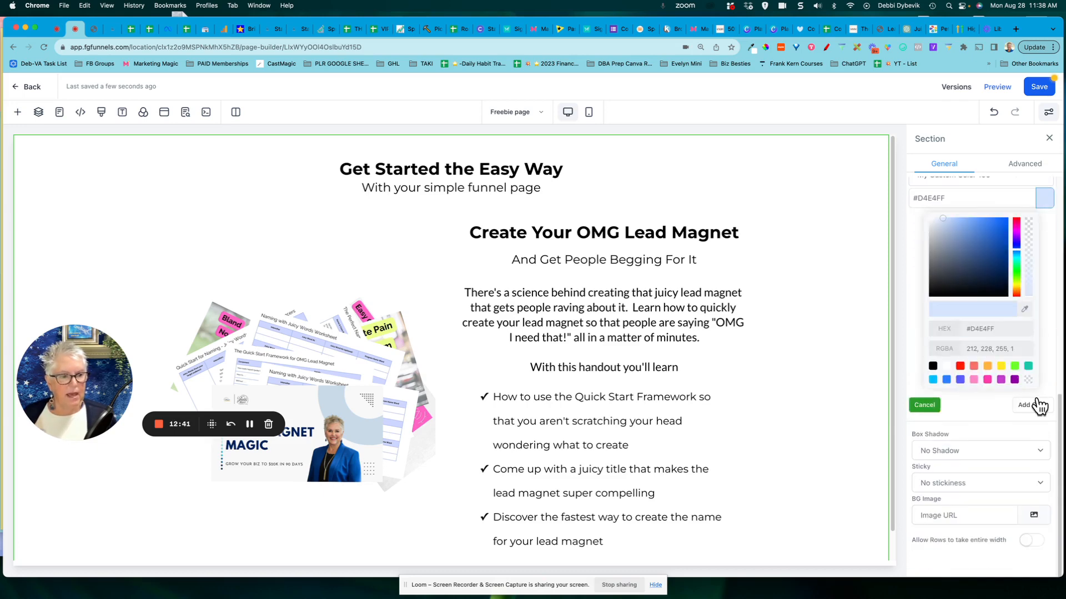
left_click(1035, 410)
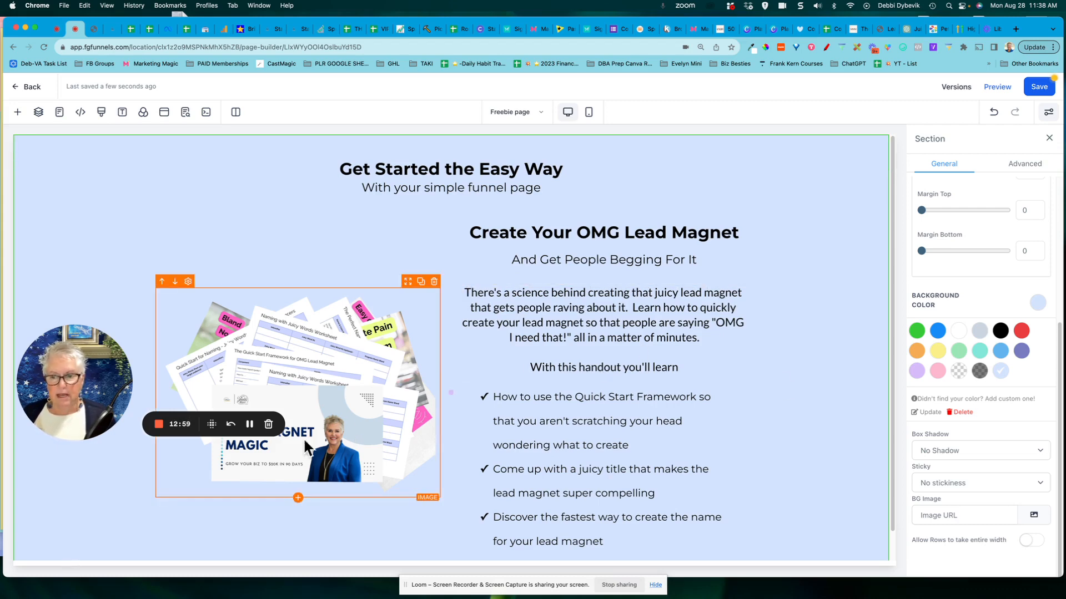
Add a second full-width section below the light blue section
left_click(17, 112)
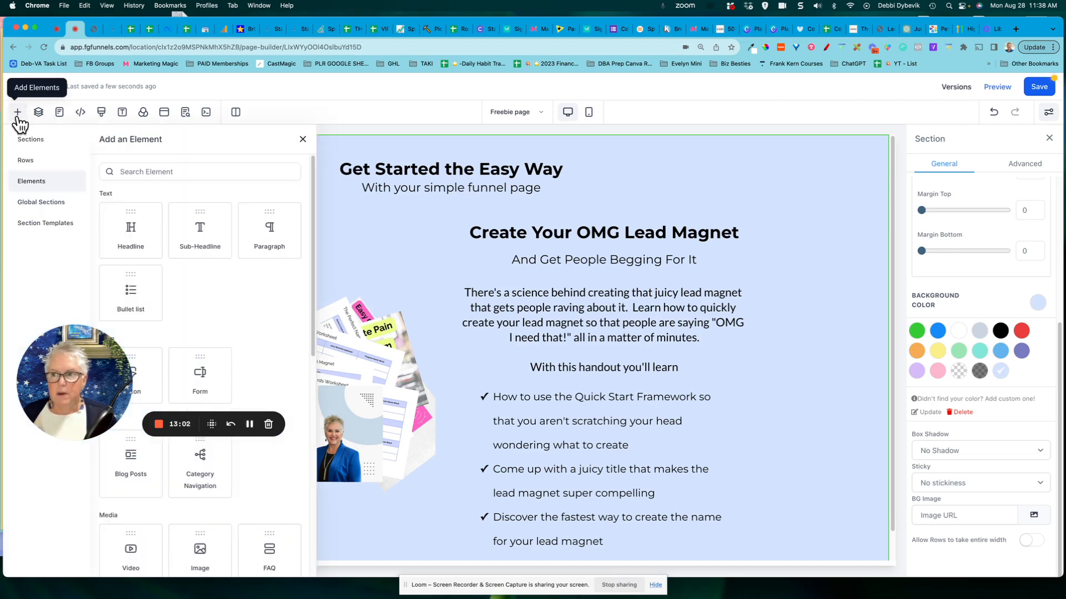
left_click(32, 141)
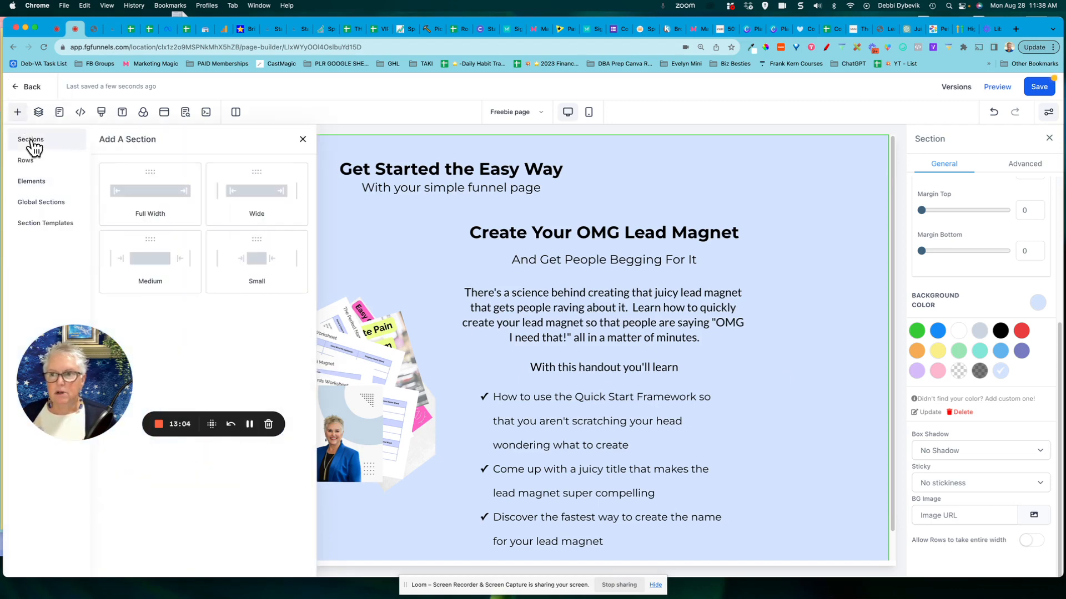
left_click_drag(161, 195, 607, 576)
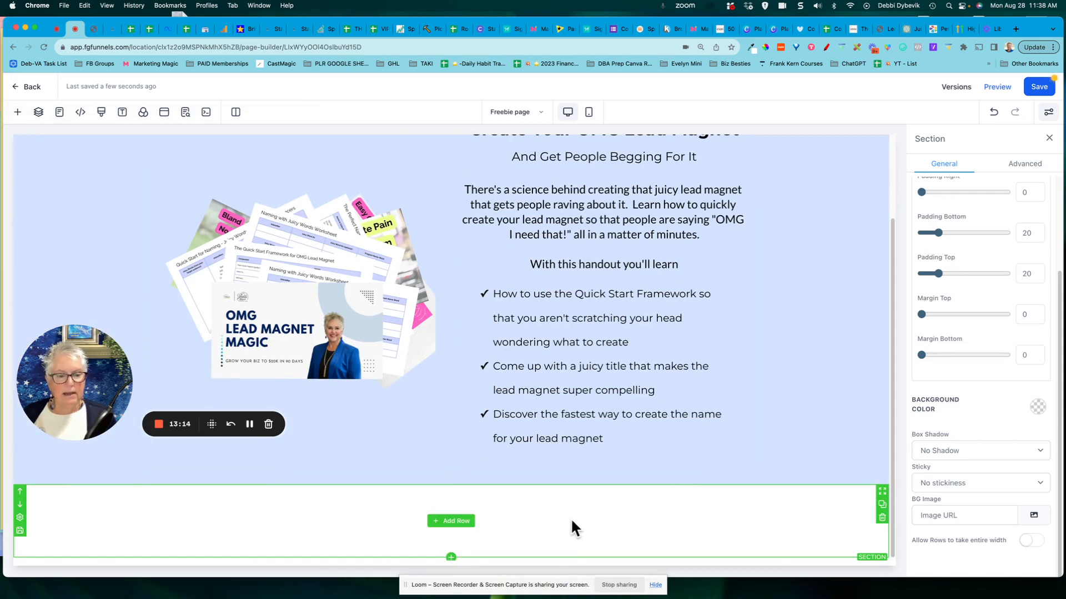
Add a three-column row to the blank section below the light blue section
left_click(455, 524)
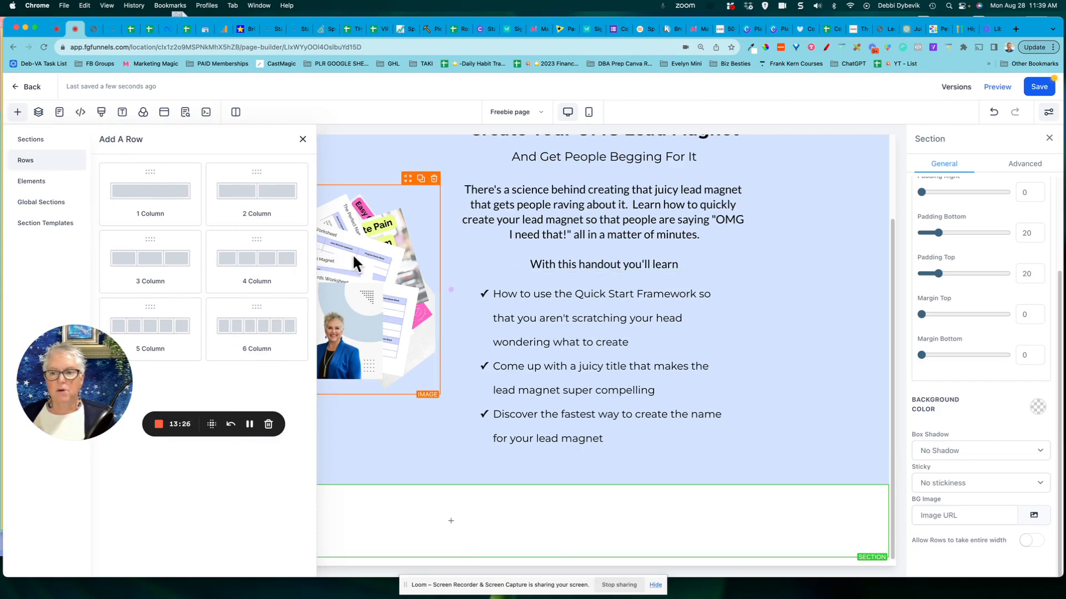
left_click_drag(148, 258, 490, 542)
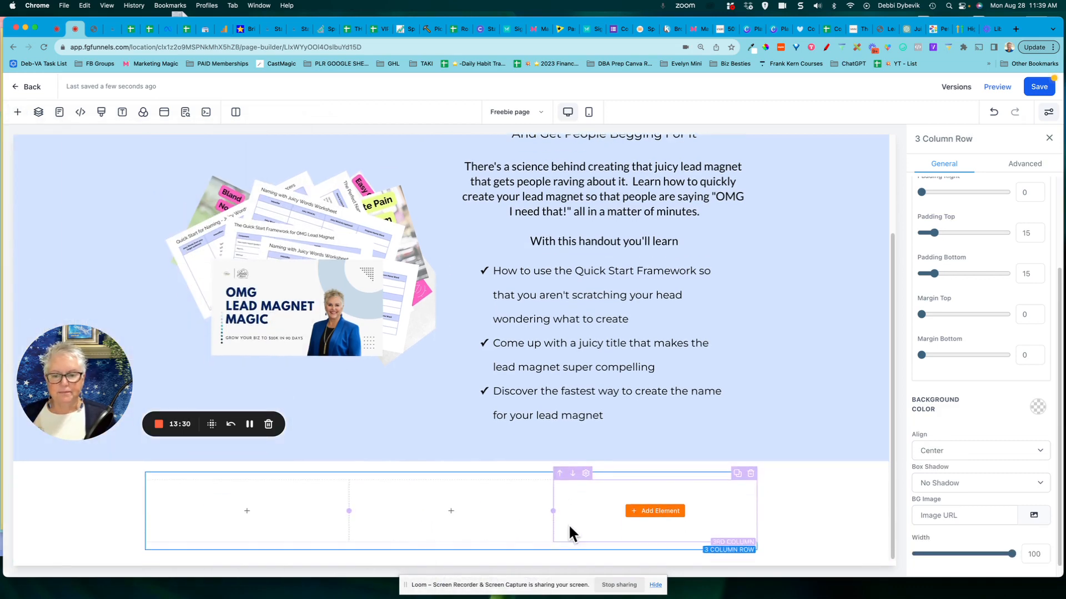
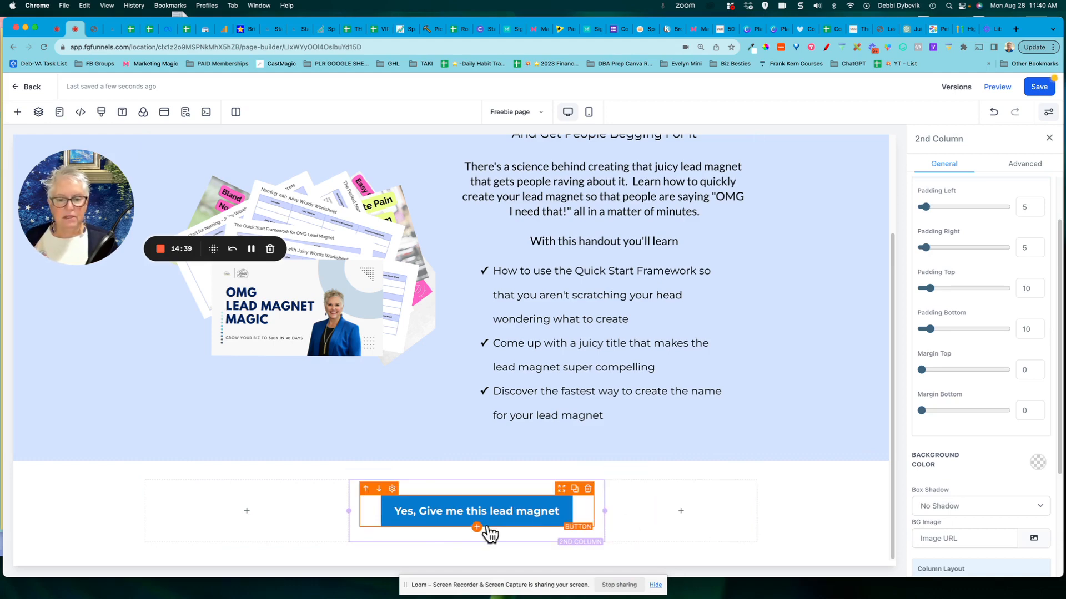
Set the "Yes, Give me this lead magnet" button's link action to Open popup
left_click(514, 516)
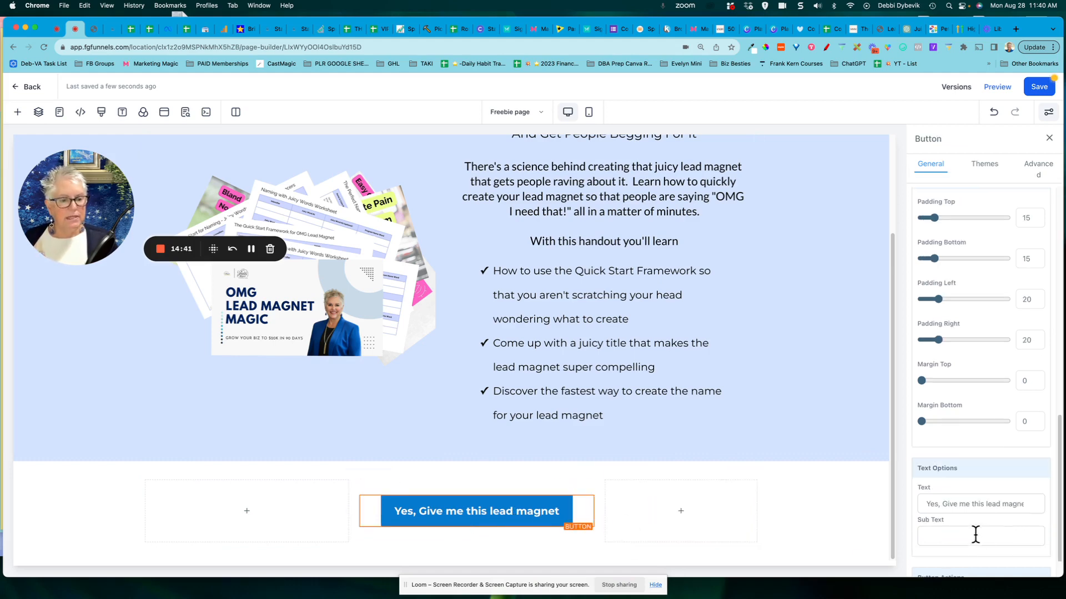
scroll(972, 535, "down", 3)
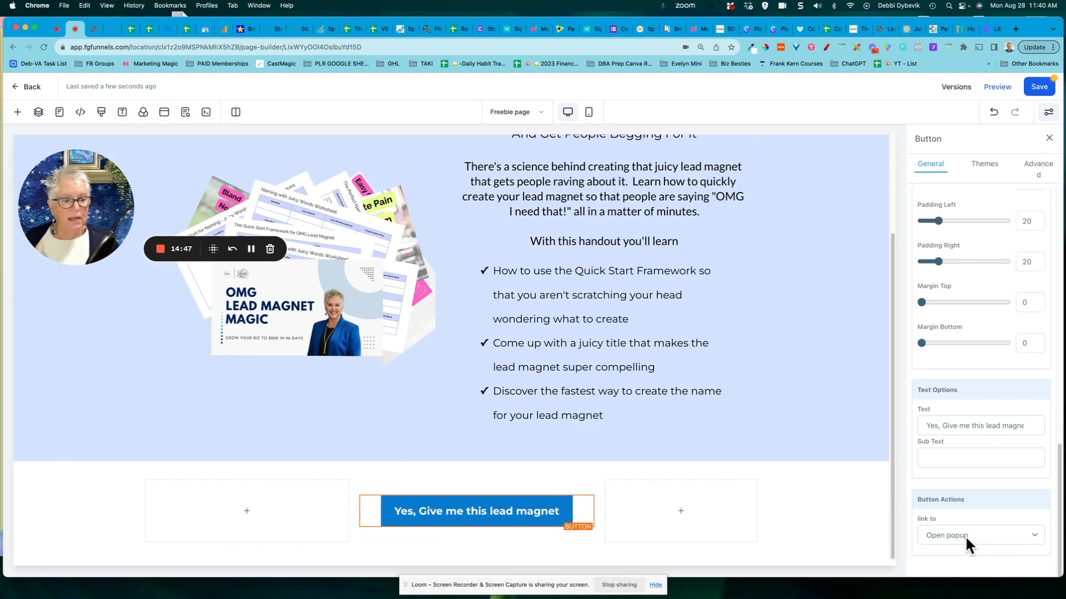
left_click(966, 536)
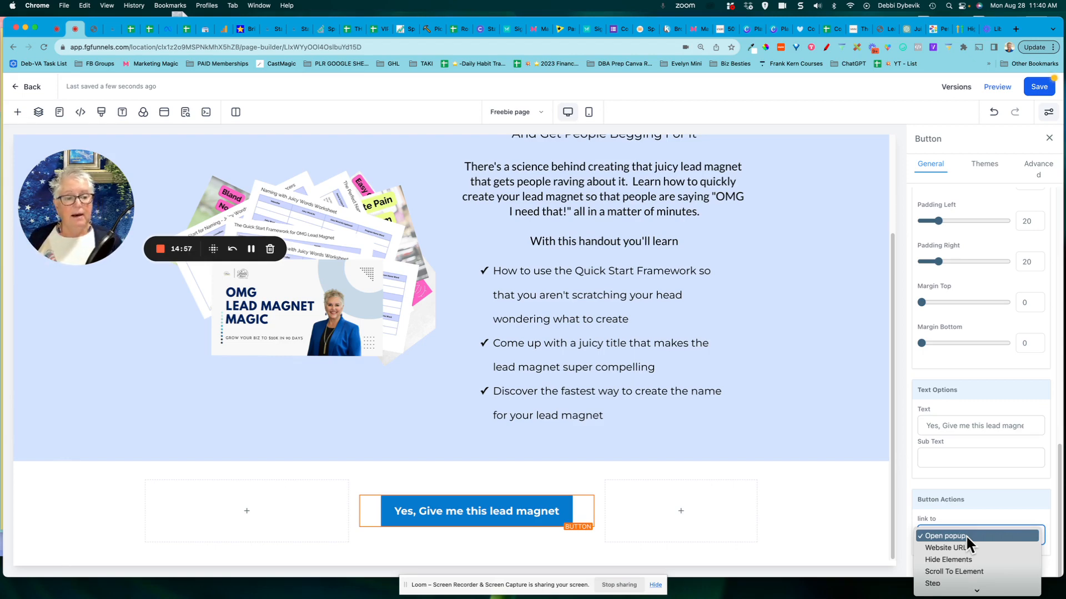
scroll(985, 564, "down", 3)
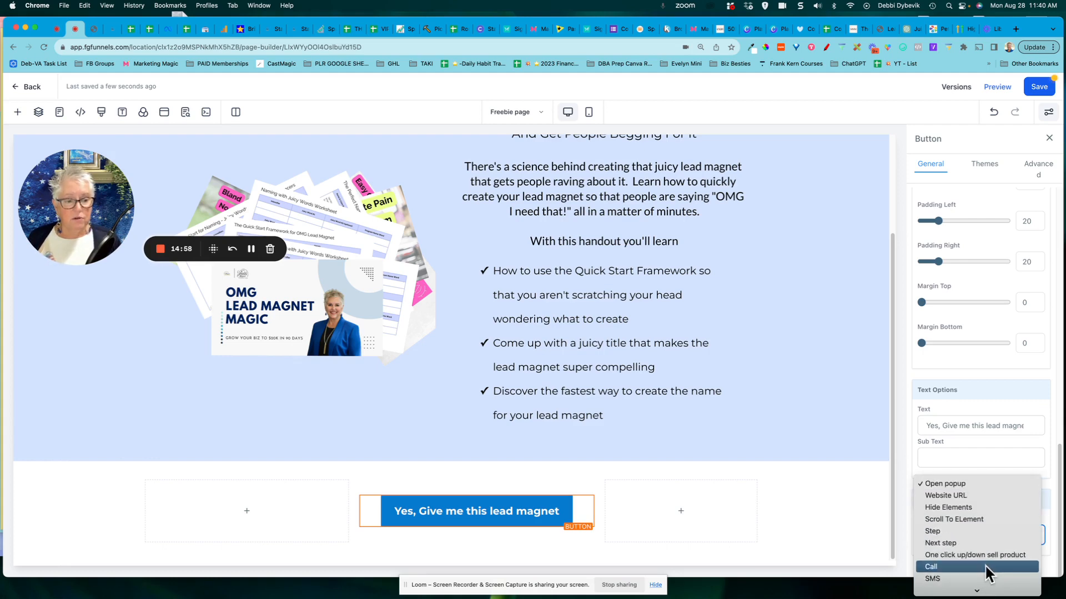
left_click(951, 486)
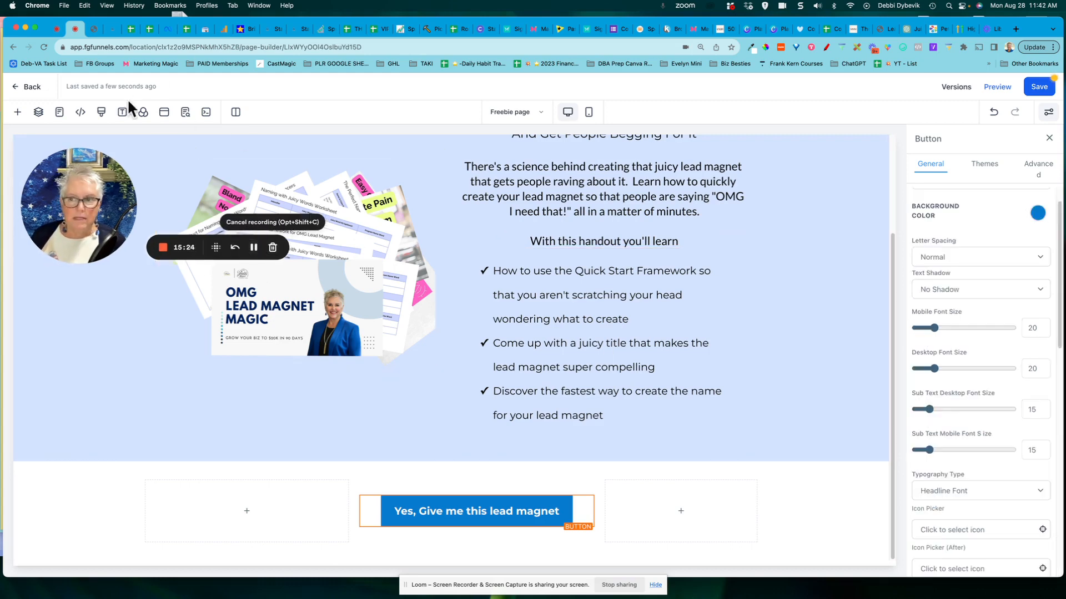
Open the page's popup for editing and delete its default form element
left_click(165, 114)
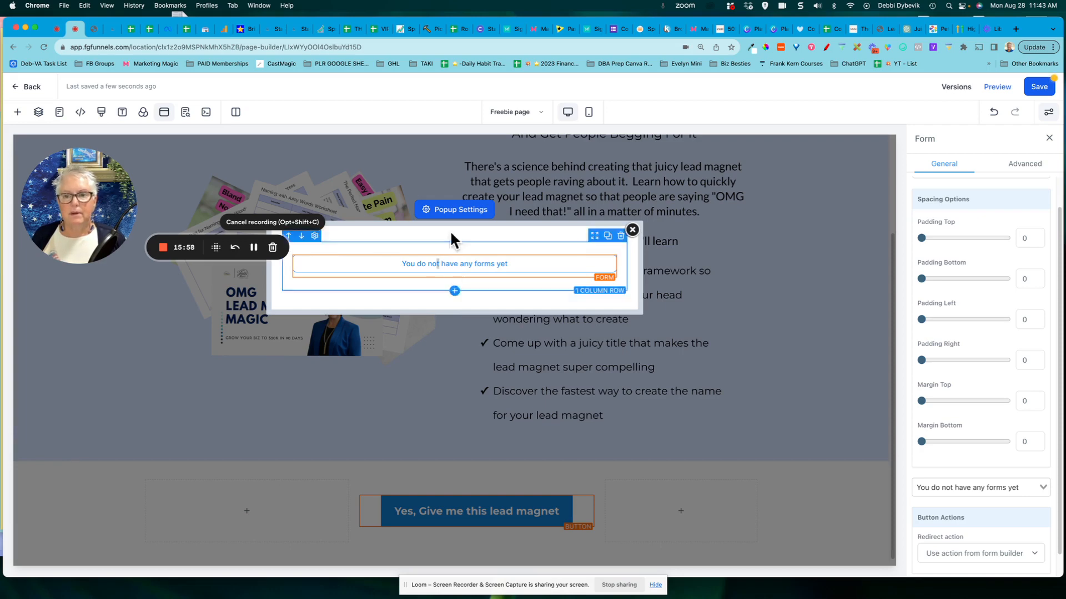
left_click(455, 211)
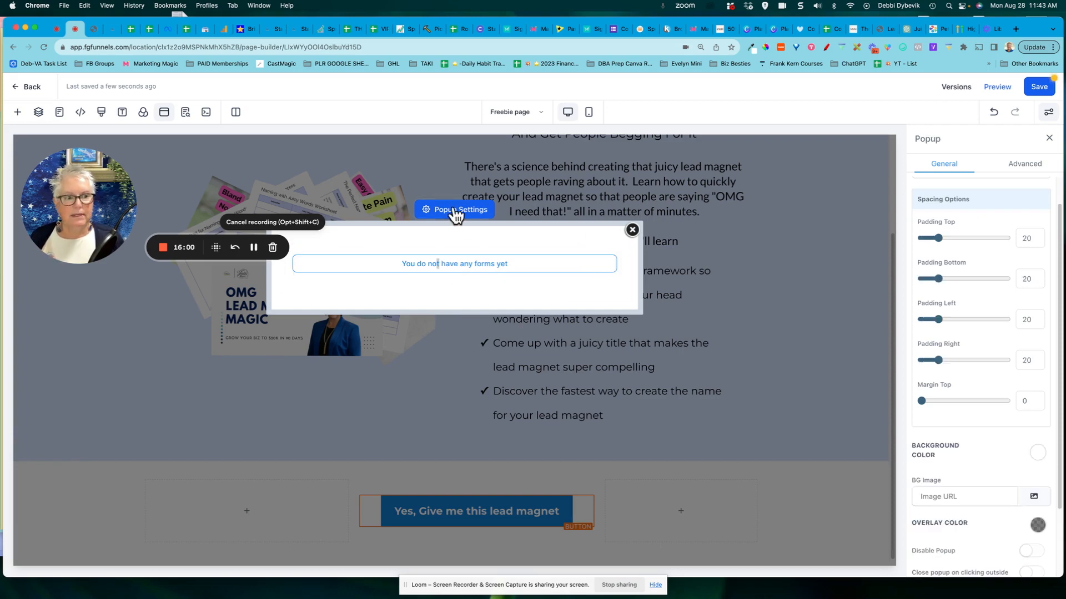
left_click(441, 269)
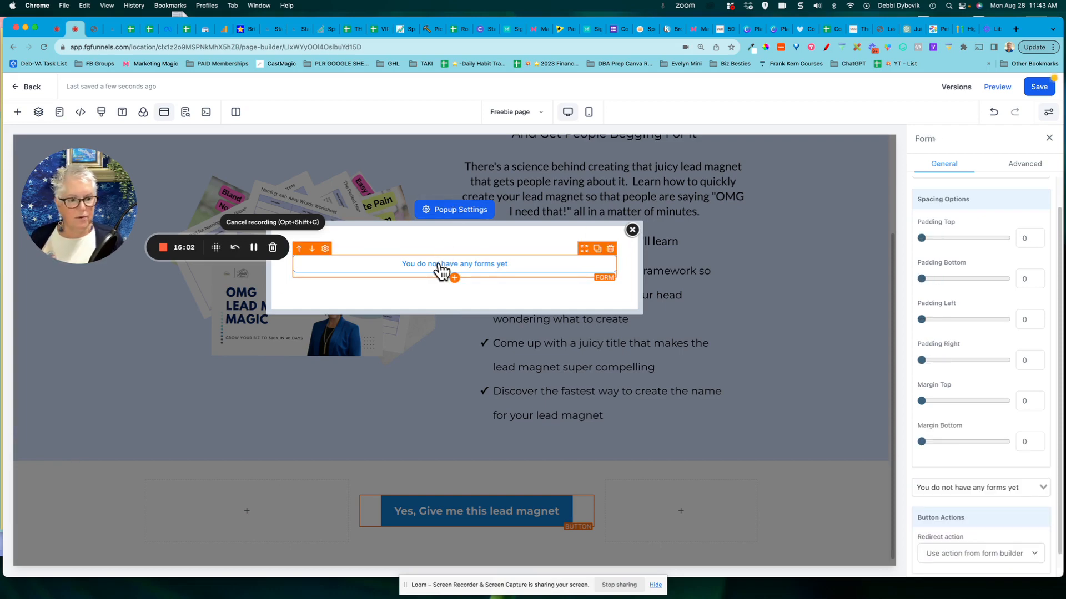
scroll(982, 467, "down", 1)
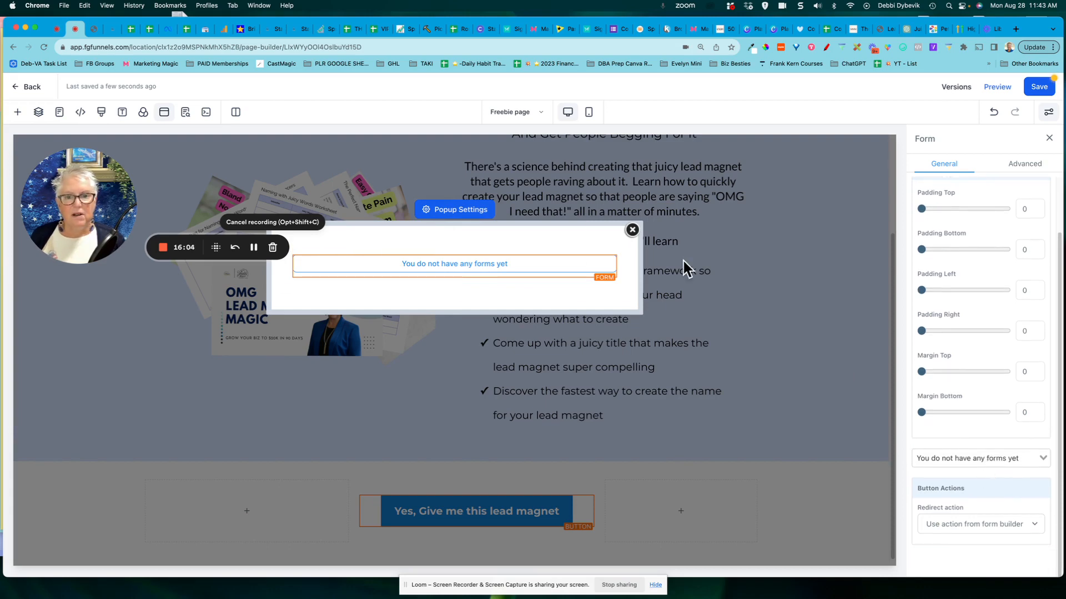
left_click(608, 250)
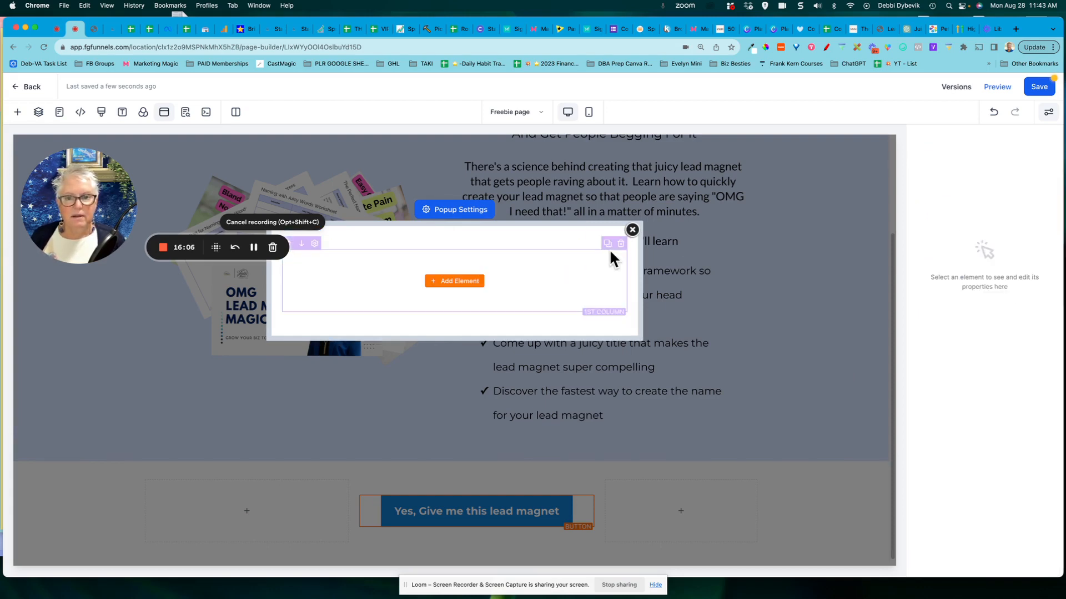
Add a form element to the popup using the Blueberry Opt-in form, and close the popup
left_click(466, 283)
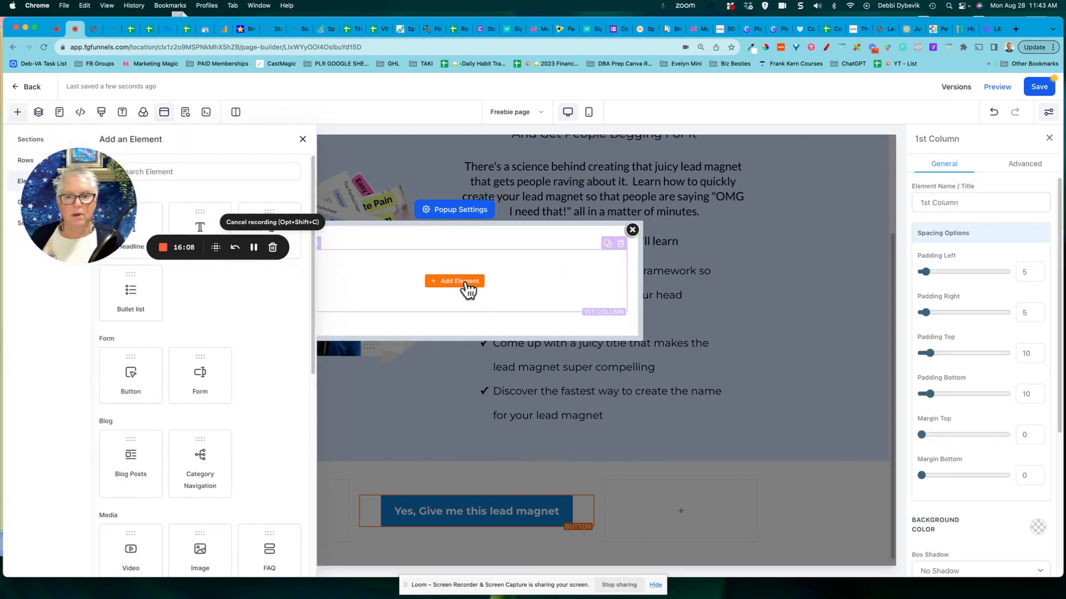
left_click(198, 382)
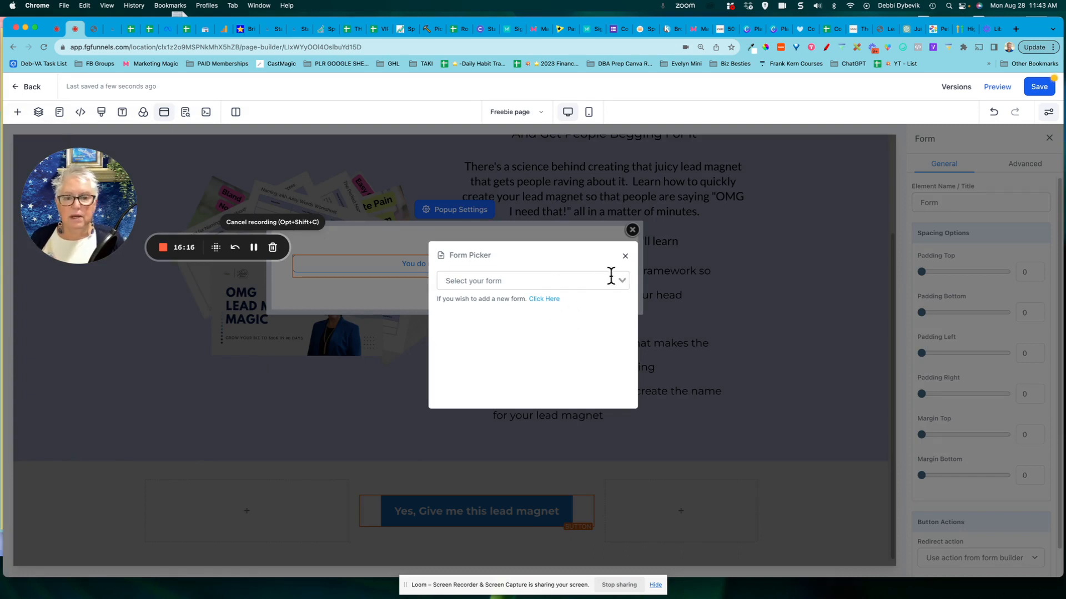
left_click(623, 282)
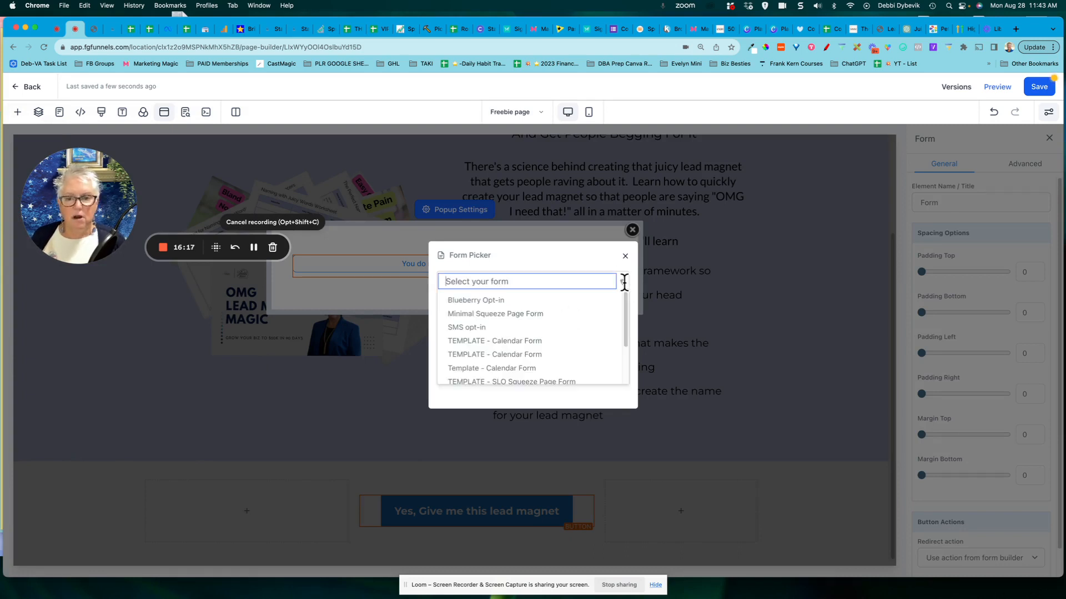
left_click(494, 303)
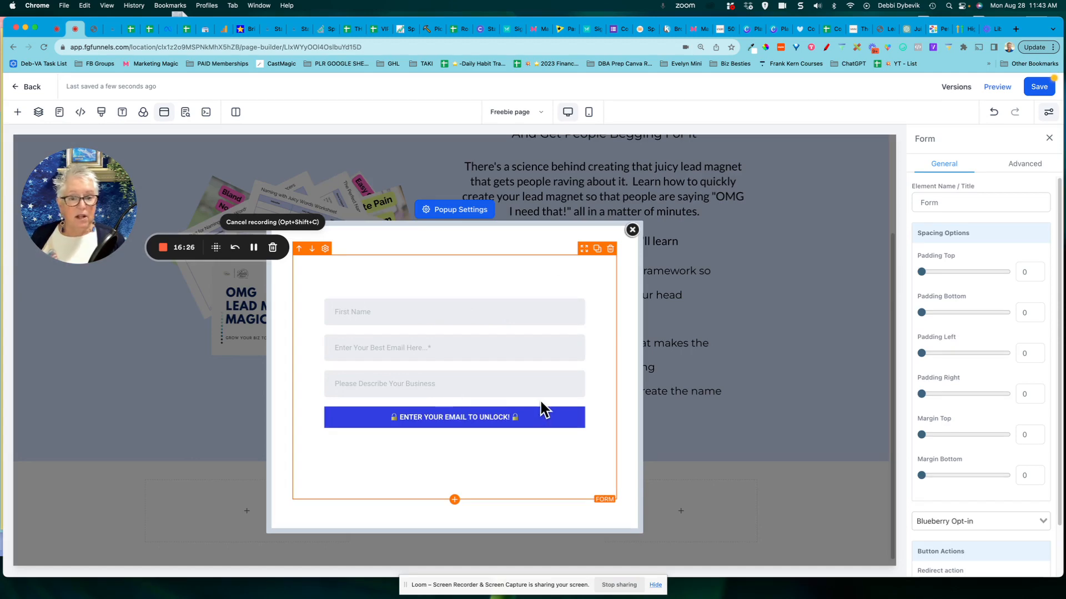
left_click(633, 231)
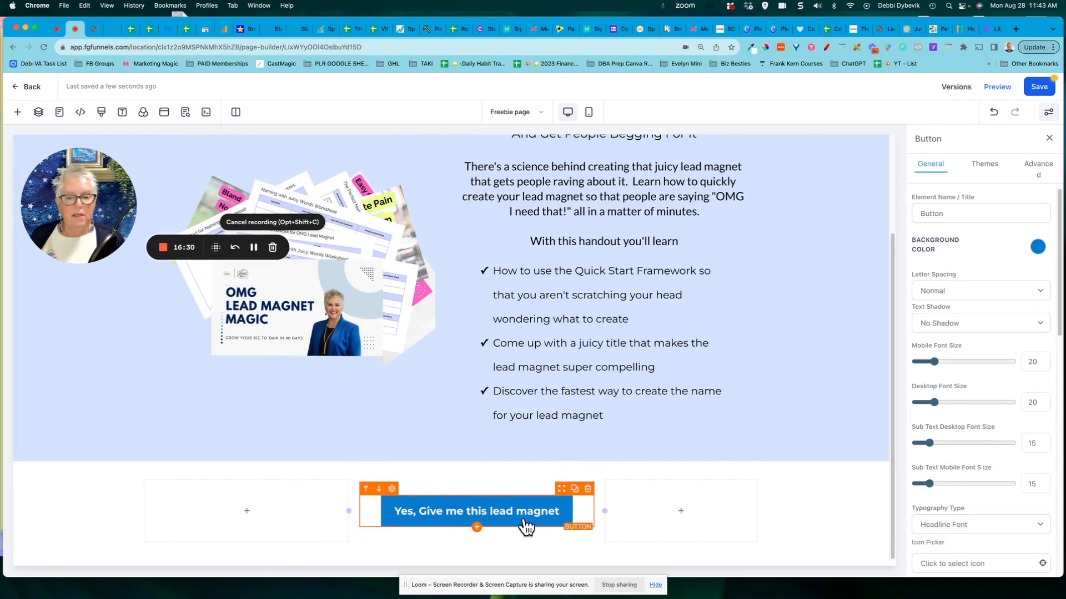
Save the Freebie page with its button and popup form
scroll(733, 281, "up", 3)
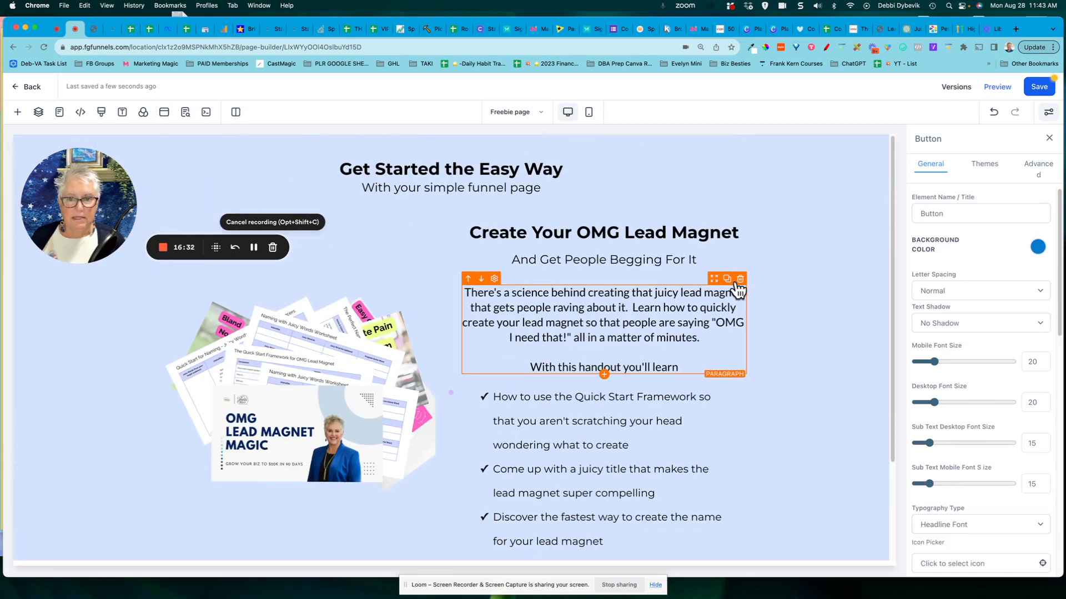
scroll(737, 289, "down", 3)
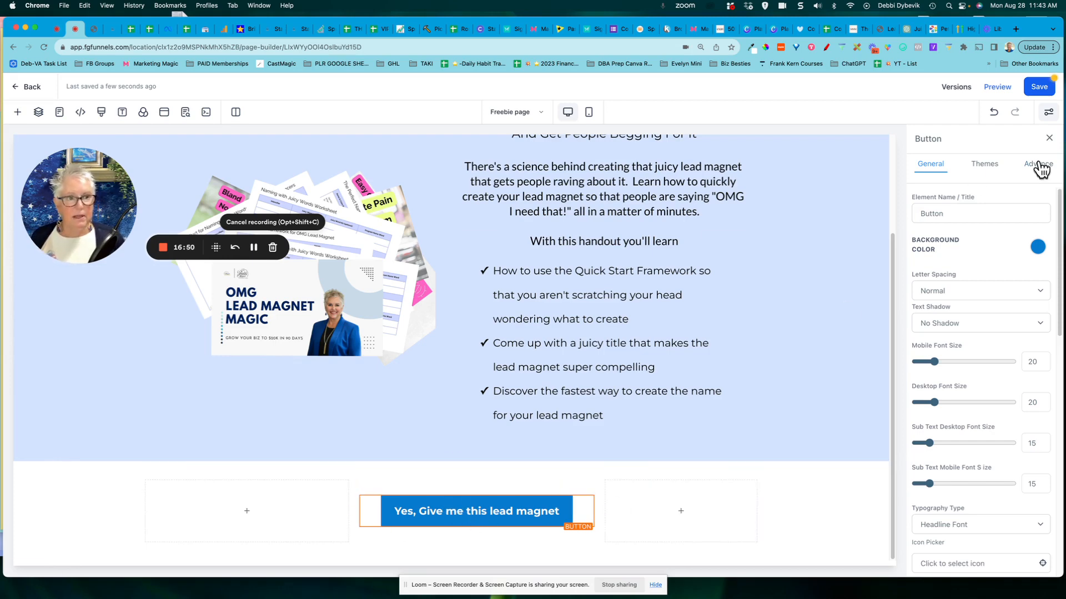
left_click(1041, 89)
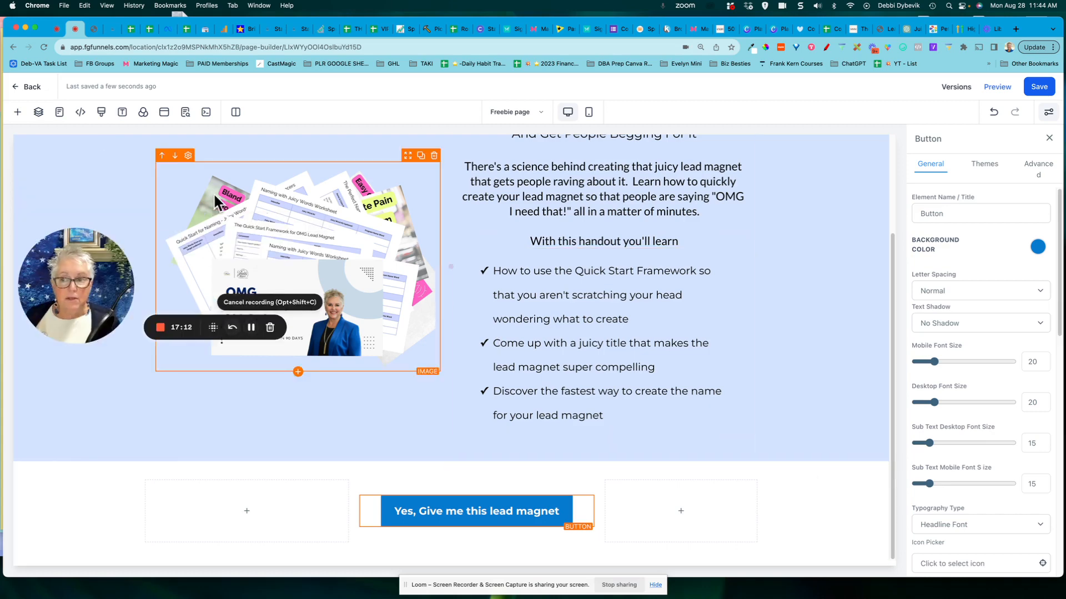
Search the section templates for "SC", place the SC Footer Section beneath the button section, and save the page
left_click(20, 115)
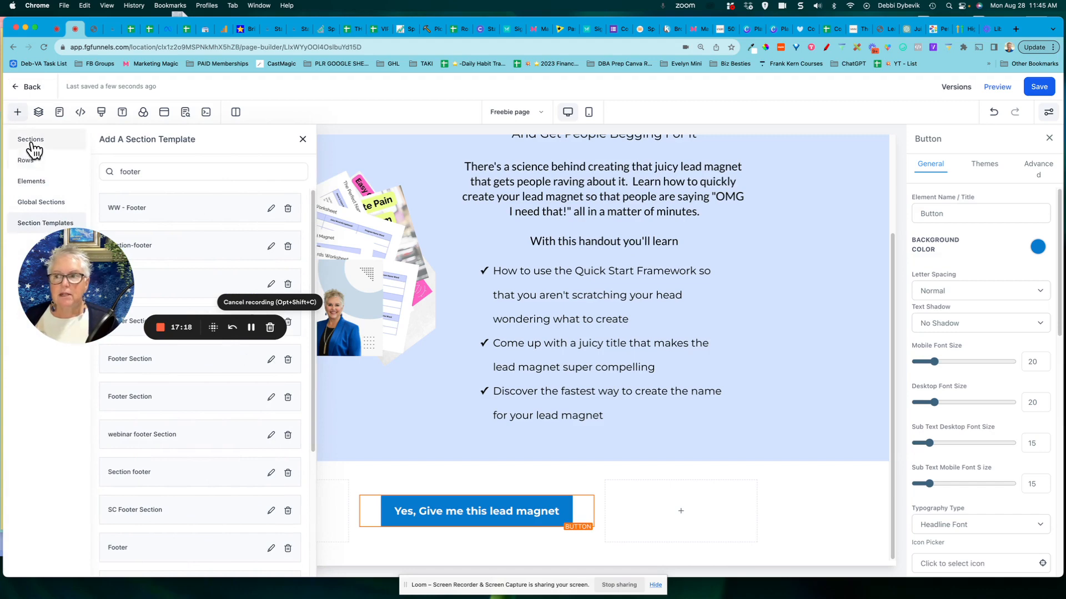
left_click(31, 145)
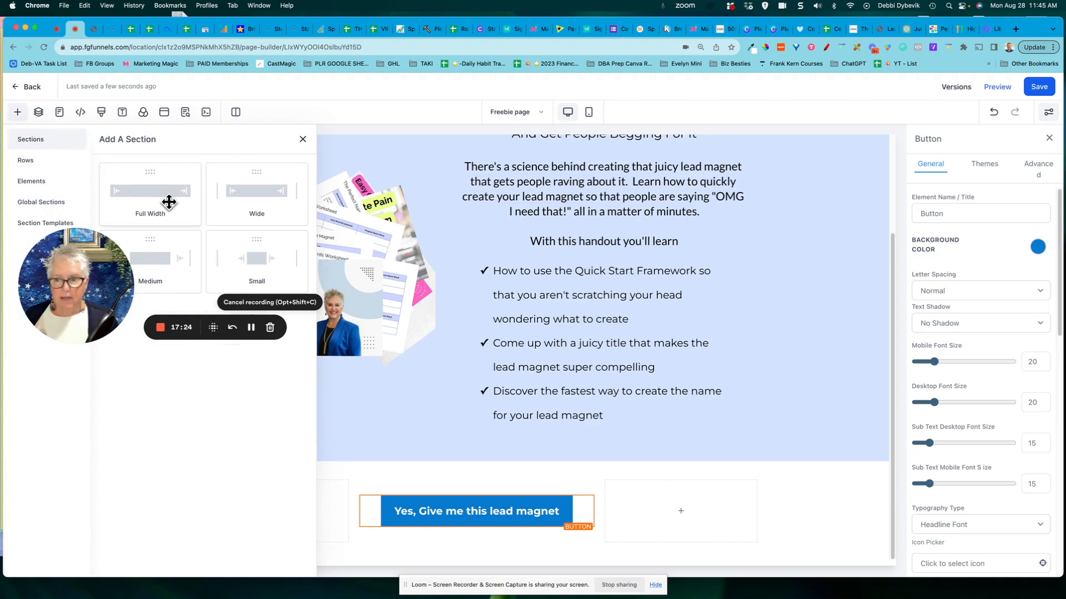
left_click_drag(69, 281, 58, 340)
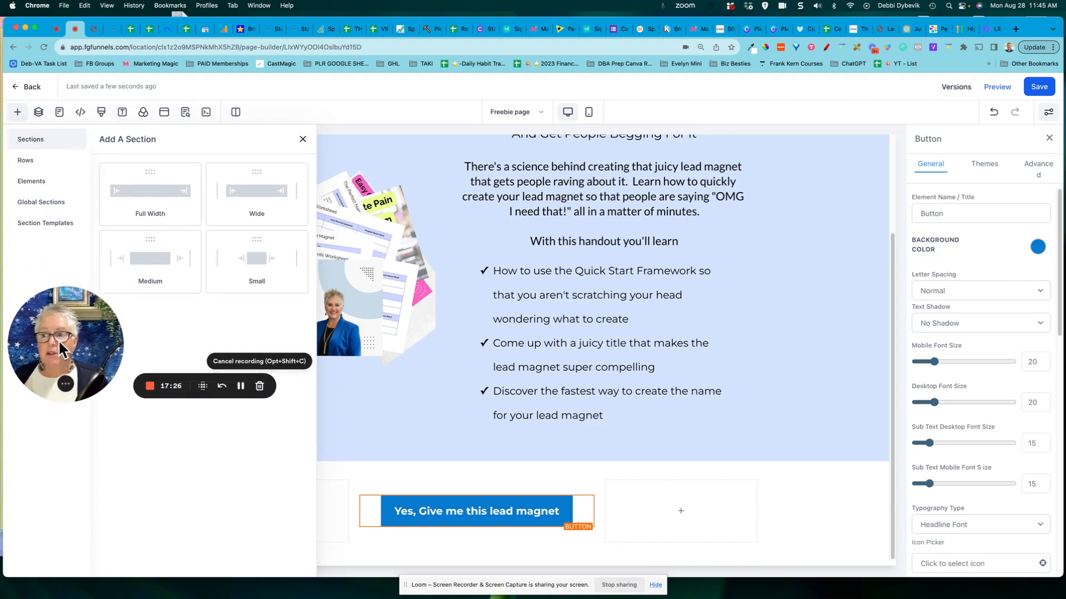
left_click(49, 232)
left_click(138, 171)
type("SC")
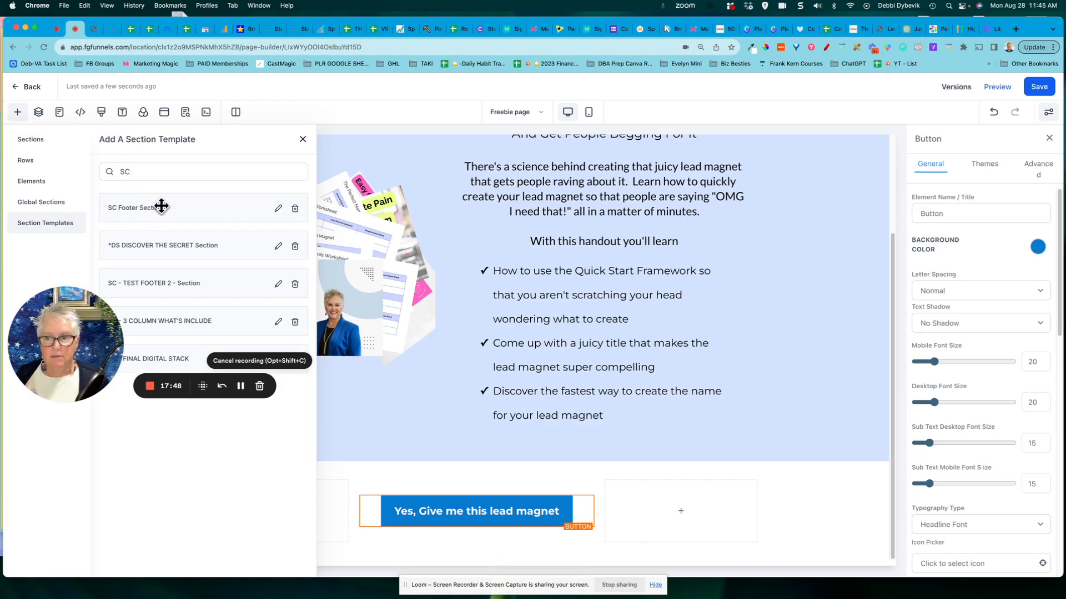
left_click_drag(161, 207, 476, 536)
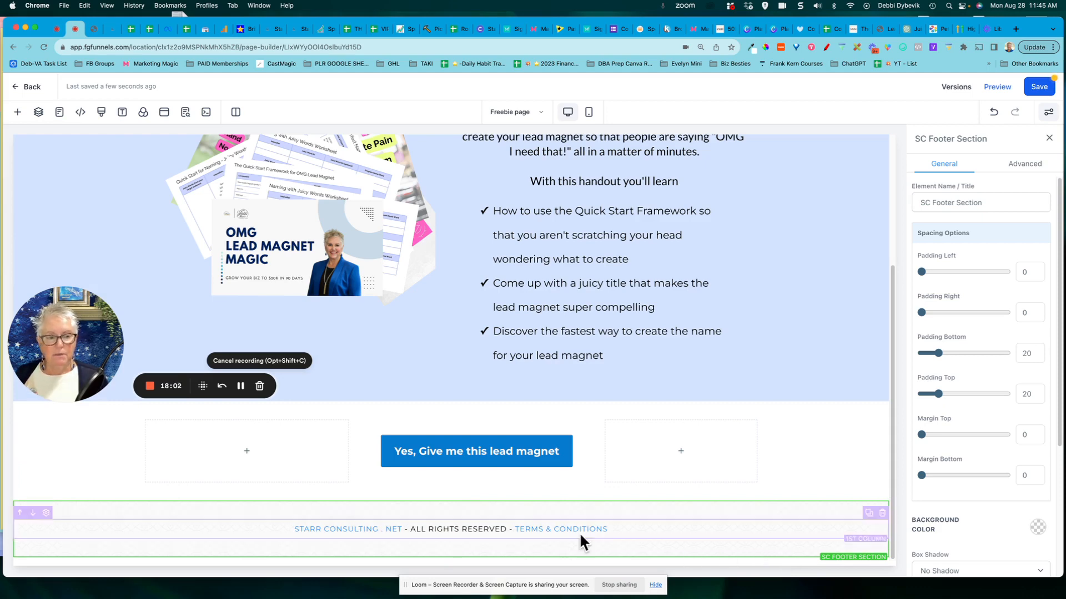
left_click(1042, 89)
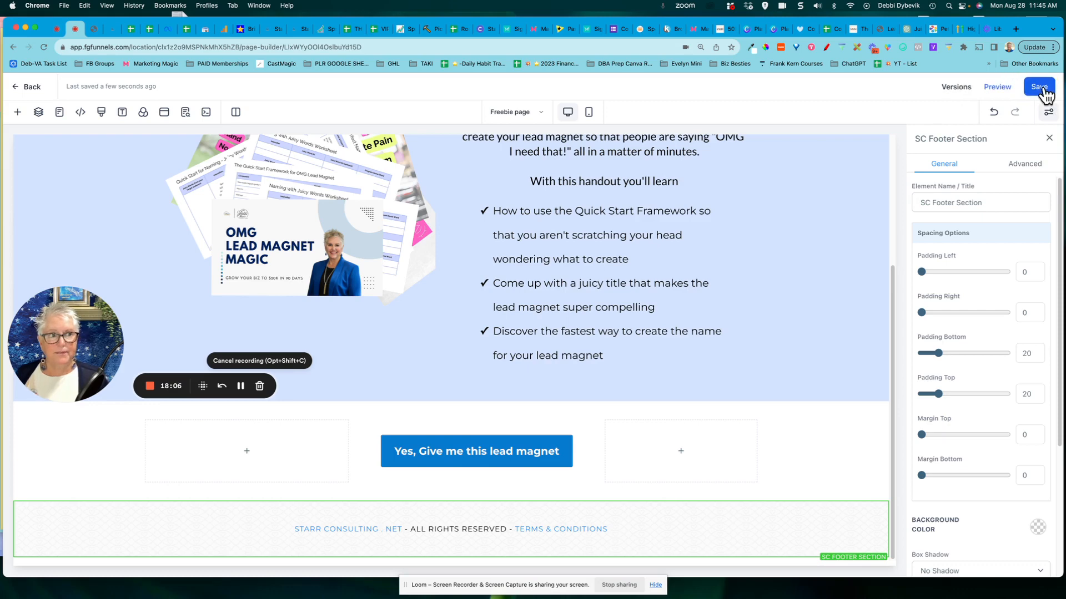
Preview the Freebie page and examine its layout from the headline down to the lead magnet button
left_click(998, 91)
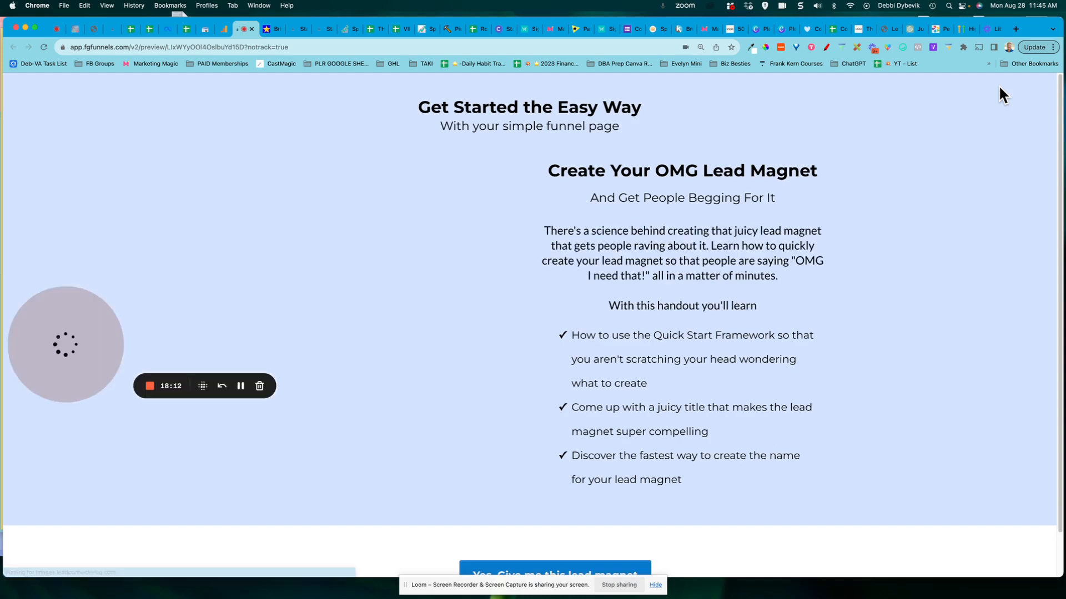
scroll(932, 358, "down", 2)
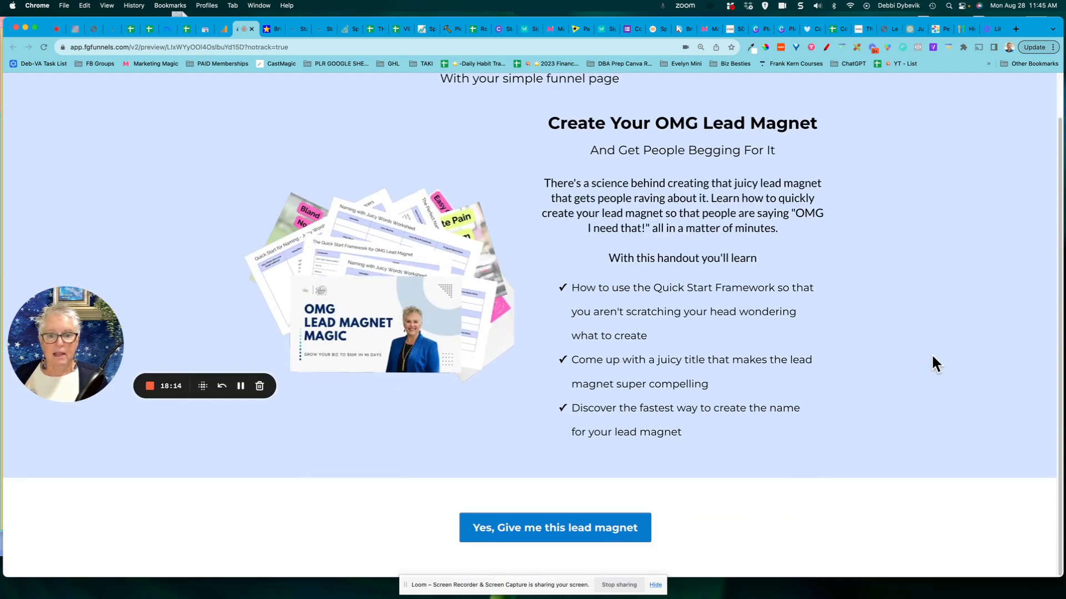
scroll(932, 356, "up", 2)
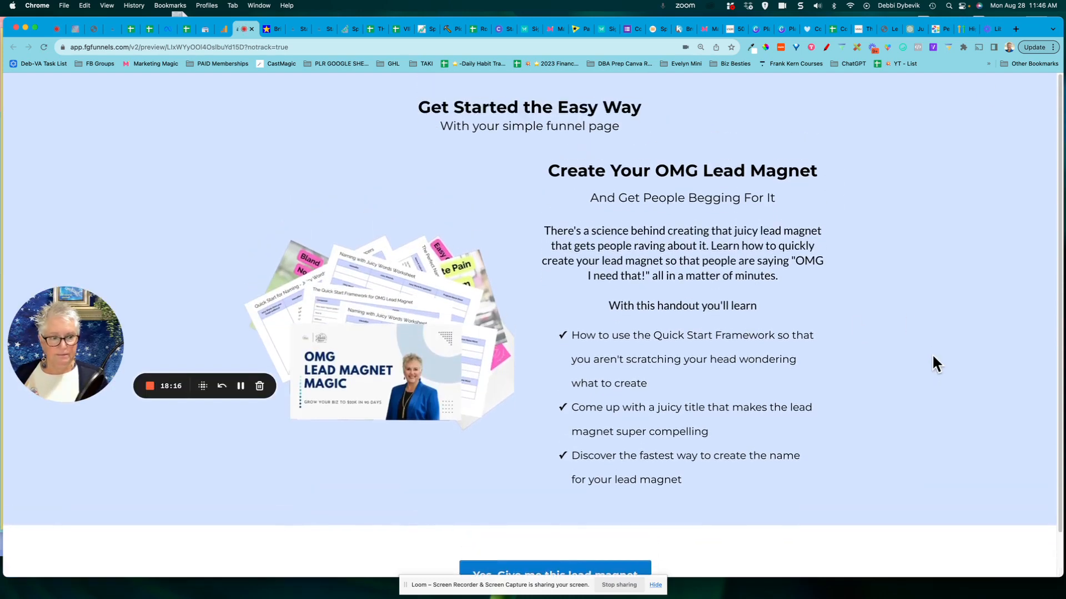
right_click(932, 356)
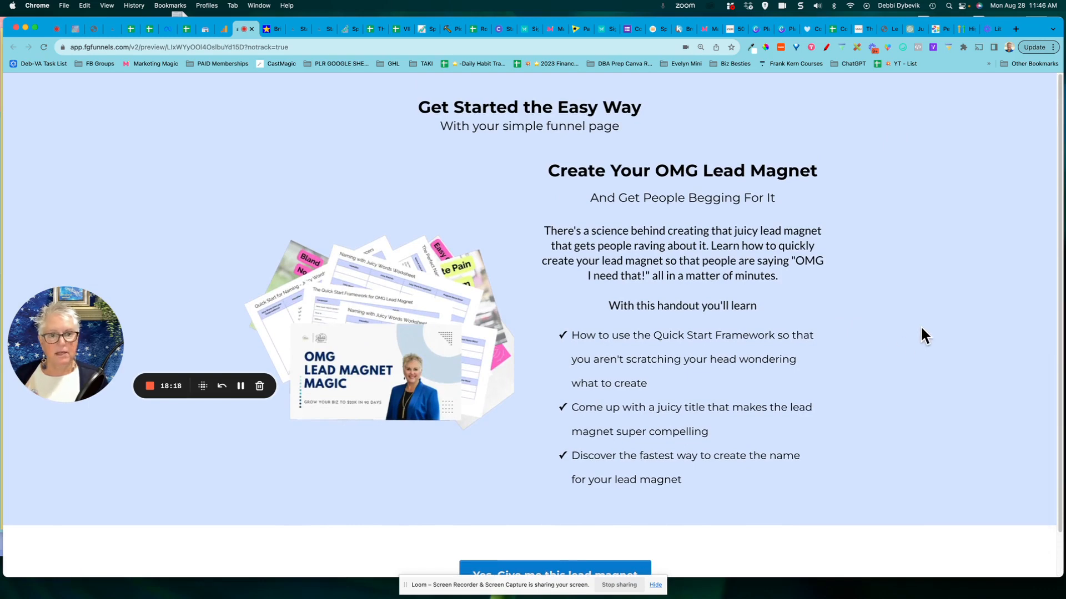
left_click(891, 342)
scroll(920, 325, "down", 2)
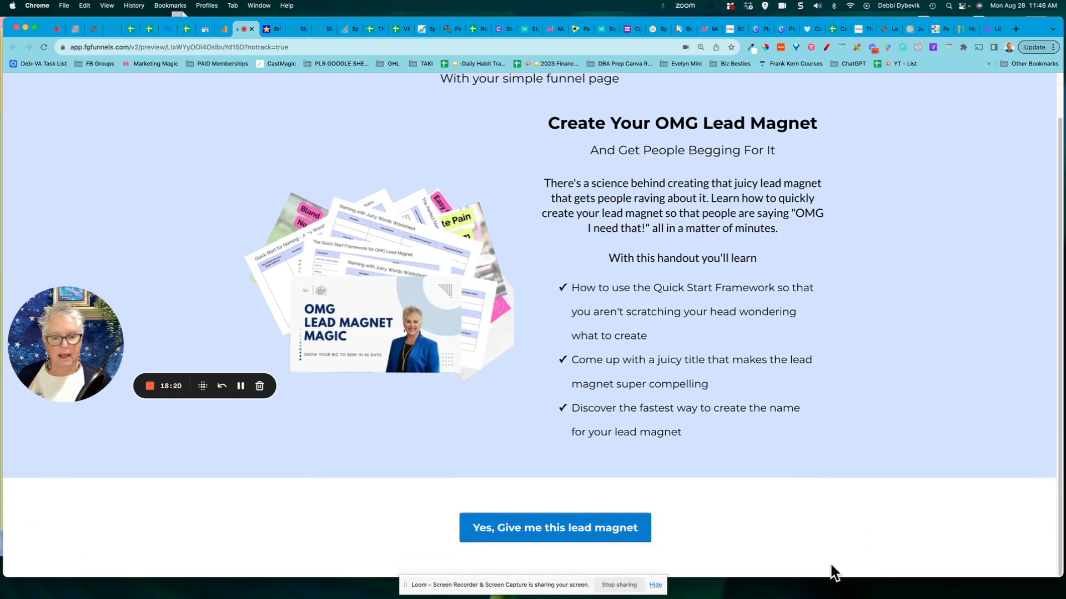
scroll(948, 405, "up", 2)
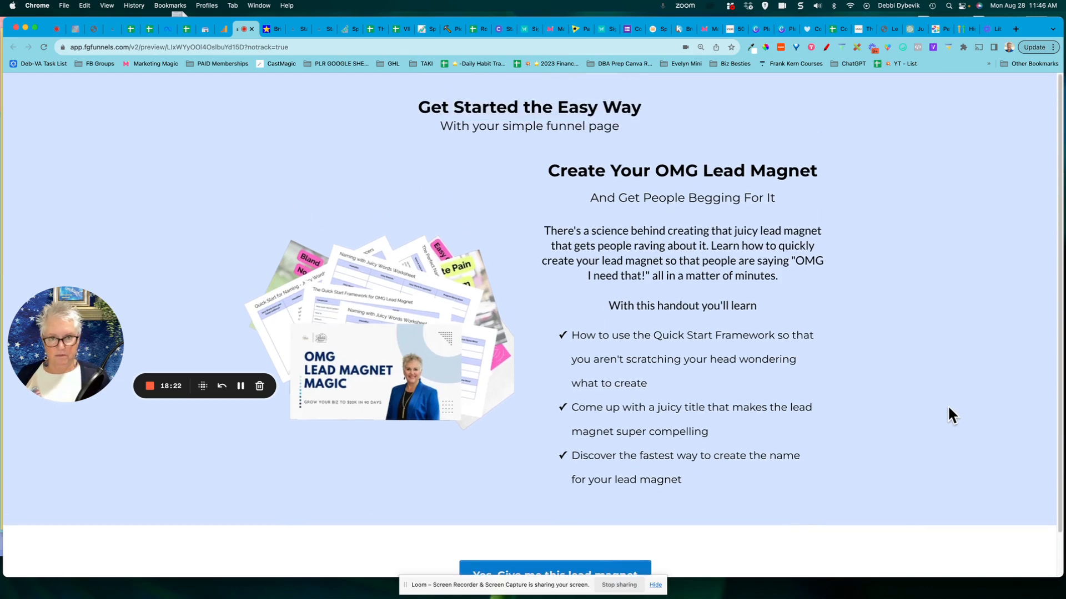
scroll(947, 408, "down", 2)
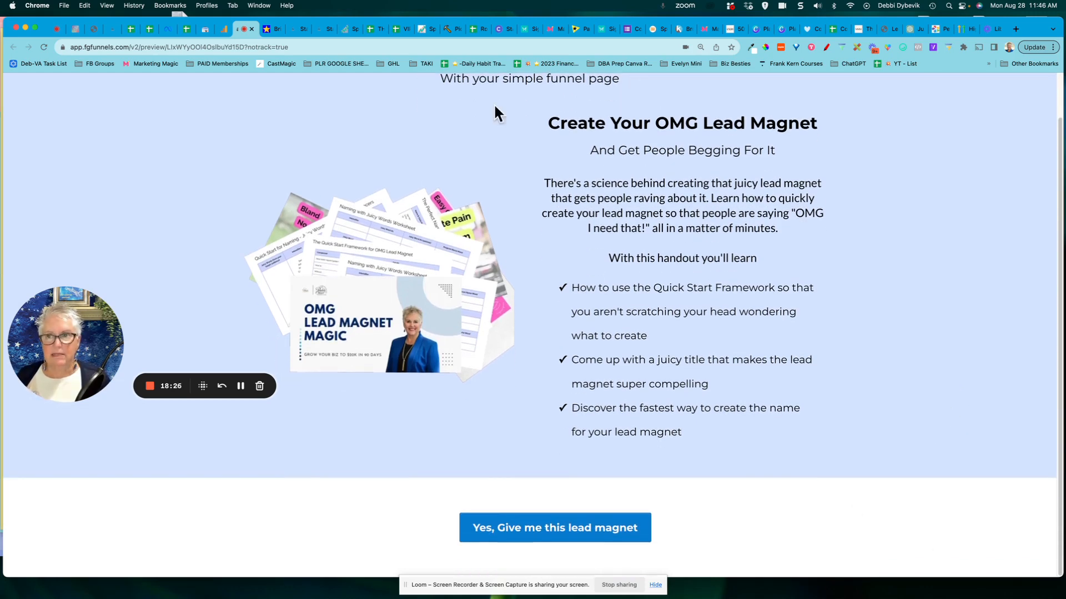
Return to the Freebie page editor and save the page again
left_click(71, 32)
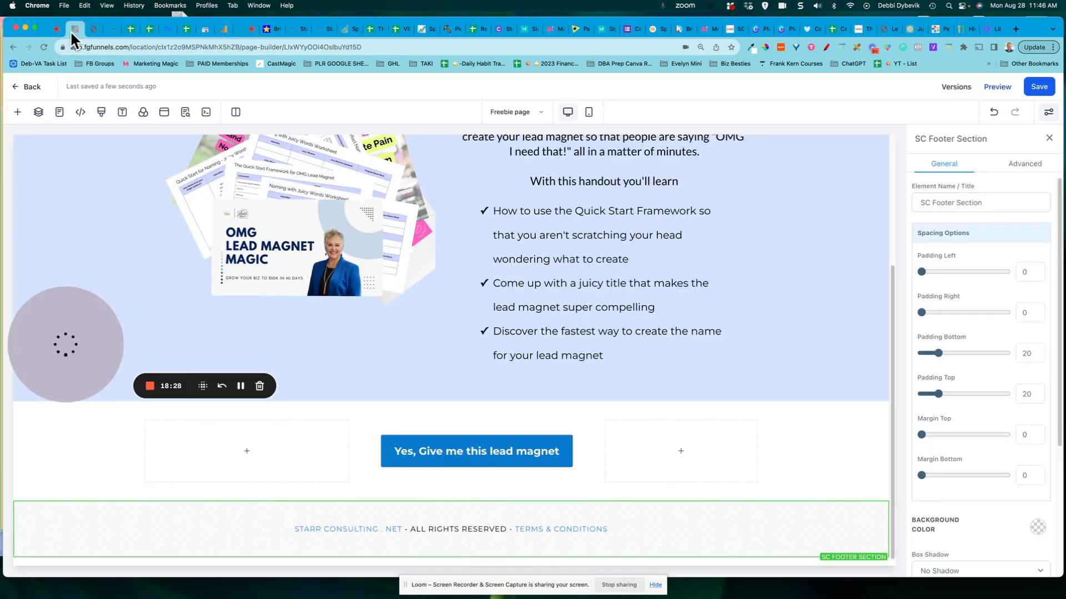
left_click(1034, 89)
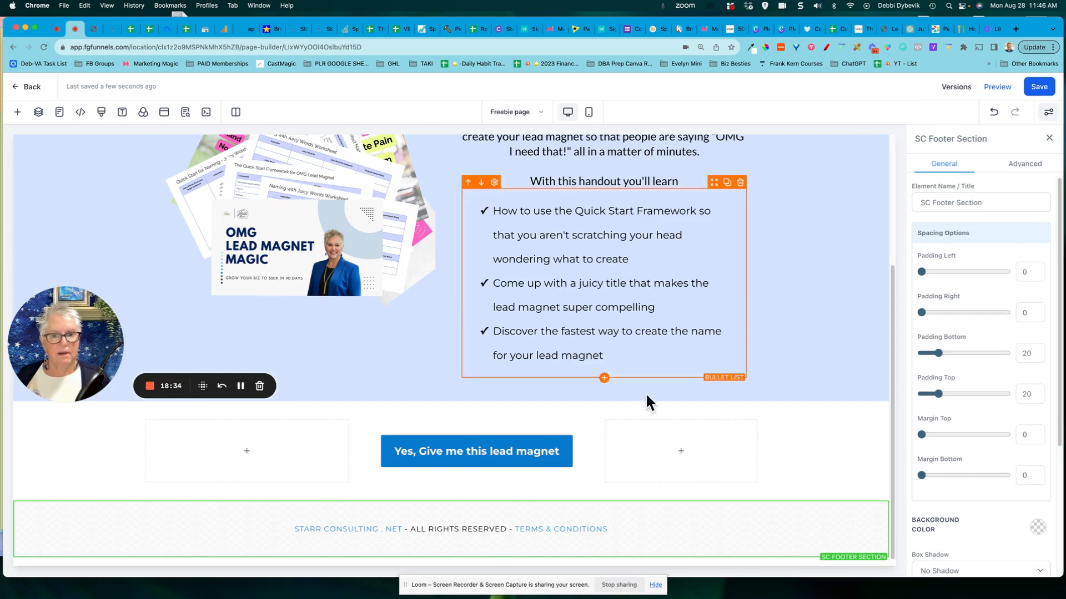
scroll(836, 384, "up", 5)
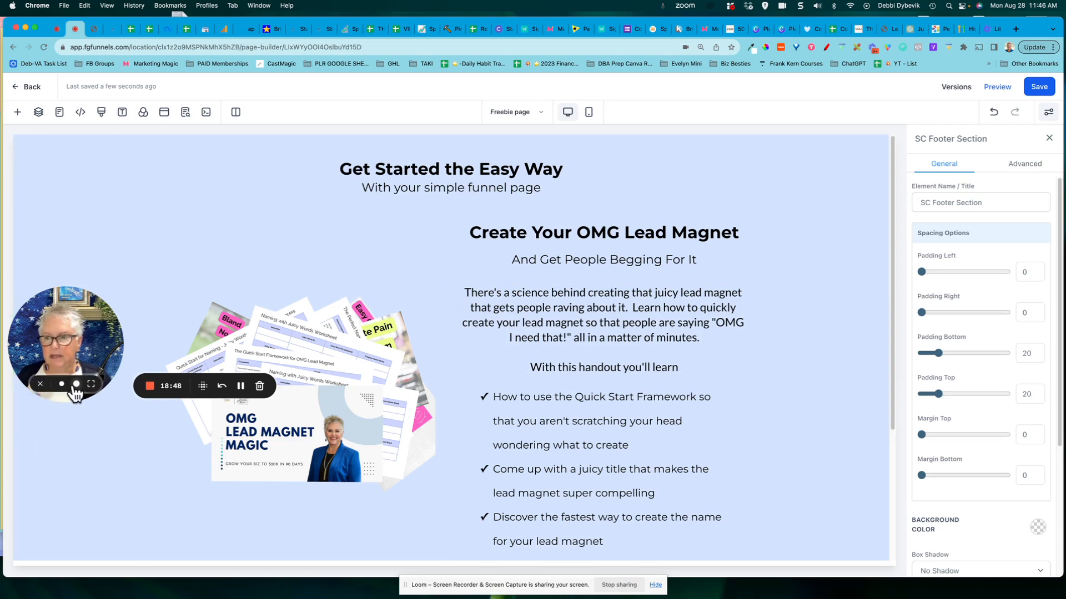
left_click(76, 384)
left_click_drag(128, 276, 421, 267)
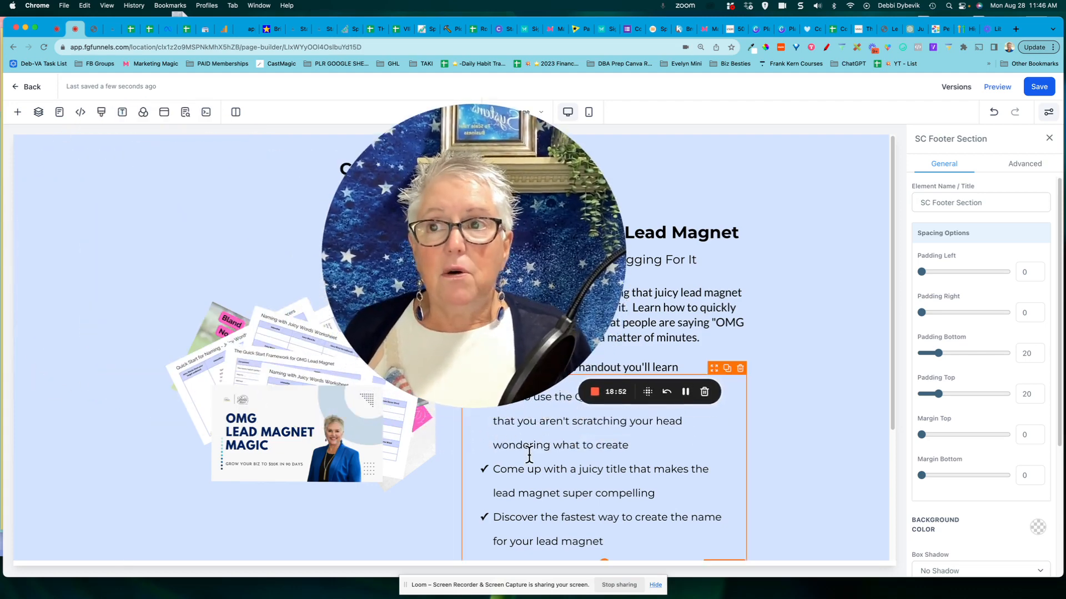